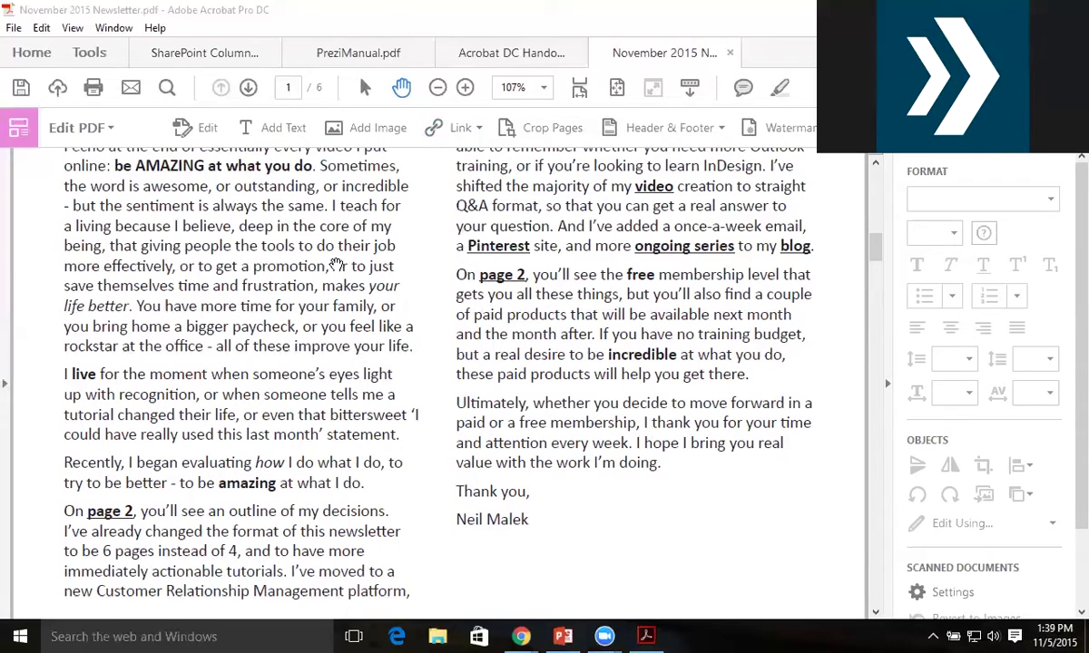
Step: Return to the top of the newsletter's first page and close the Edit PDF tool
{"action": "left_click", "coordinate": [890, 339]}
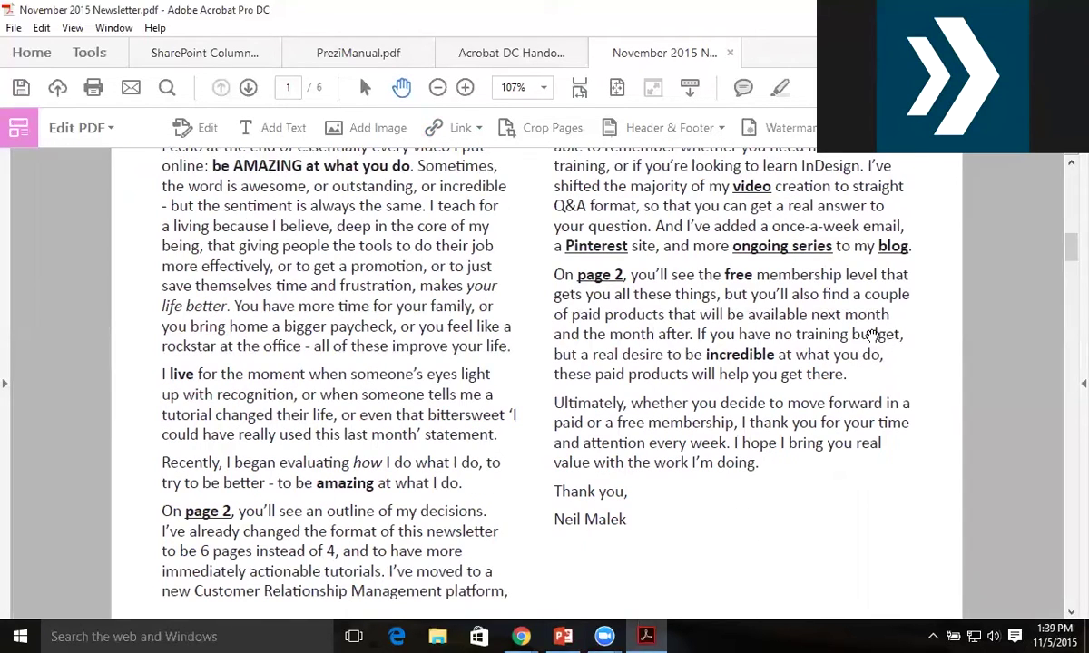
{"action": "scroll", "coordinate": [601, 338], "scroll_direction": "up", "scroll_amount": 3}
{"action": "scroll", "coordinate": [602, 338], "scroll_direction": "up", "scroll_amount": 5}
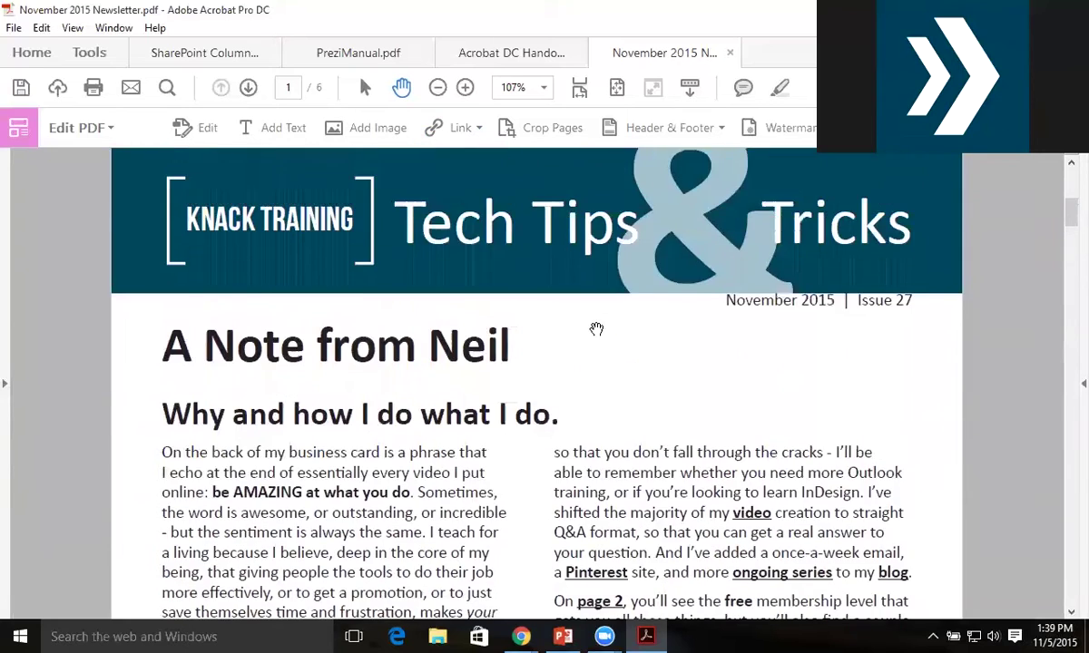
{"action": "scroll", "coordinate": [594, 328], "scroll_direction": "up", "scroll_amount": 1}
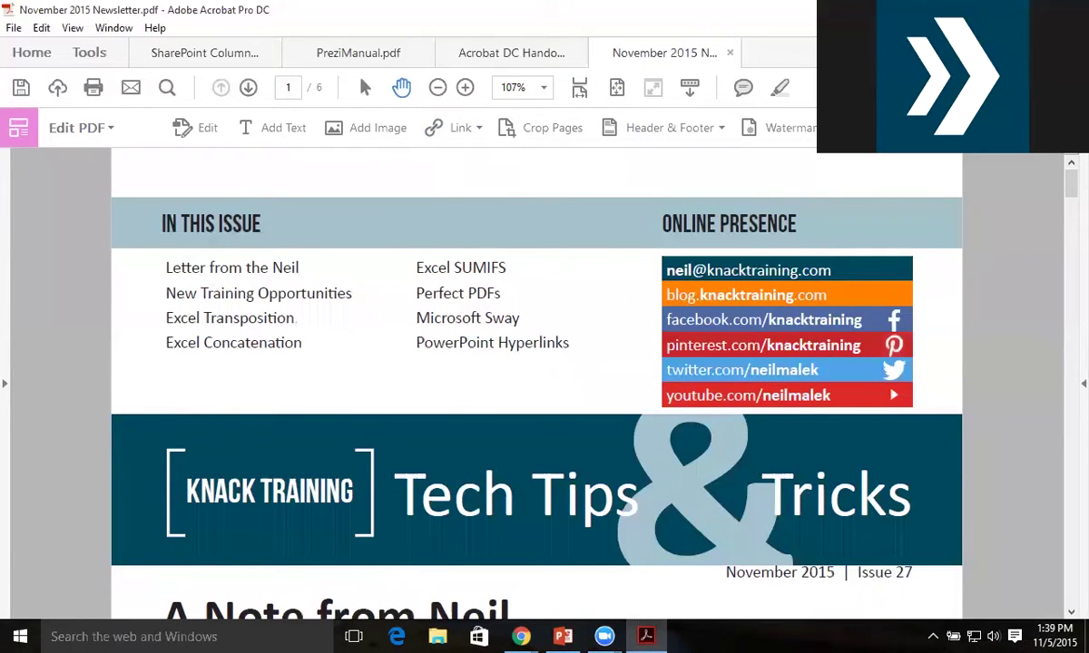
{"action": "left_click", "coordinate": [1061, 127]}
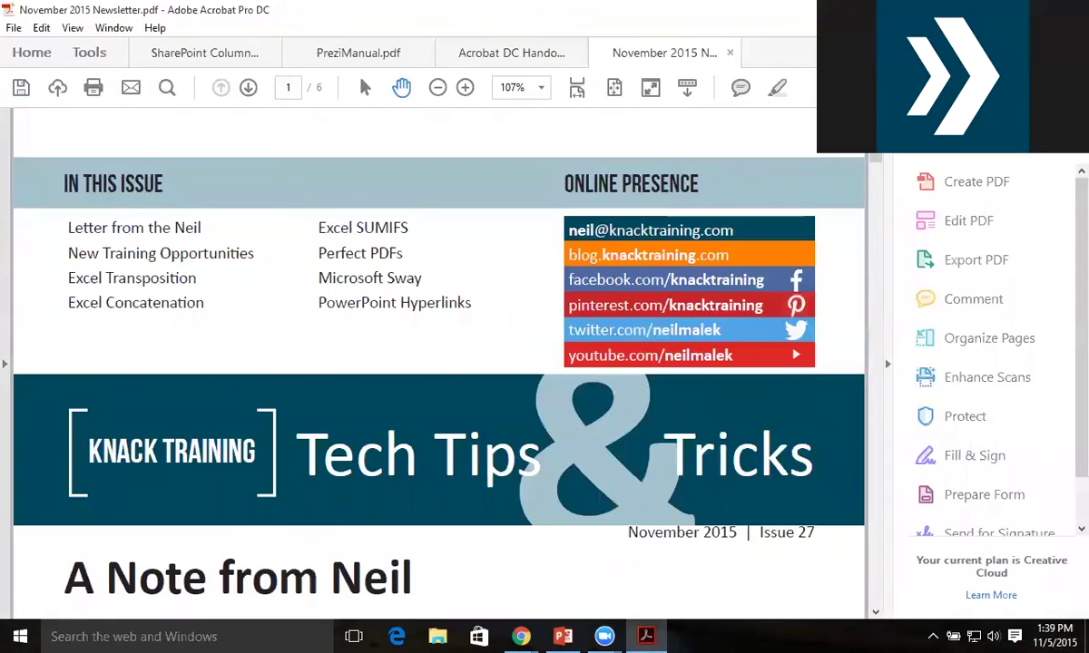
Step: Collapse the tools pane and browse the newsletter's page thumbnails in the navigation pane
{"action": "left_click", "coordinate": [11, 240]}
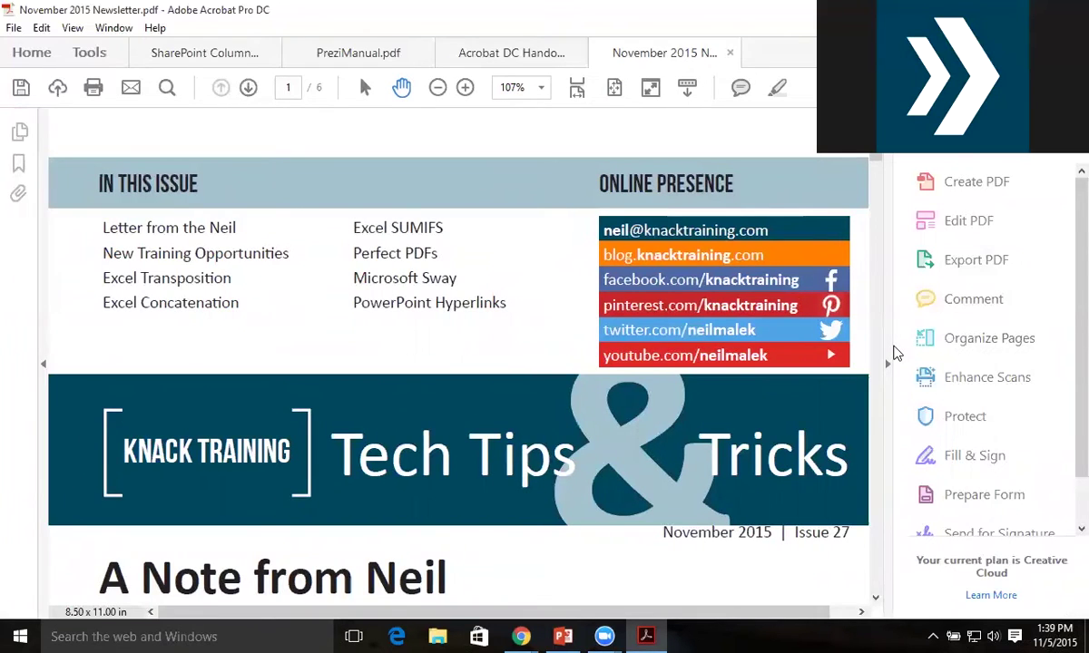
{"action": "left_click", "coordinate": [886, 362]}
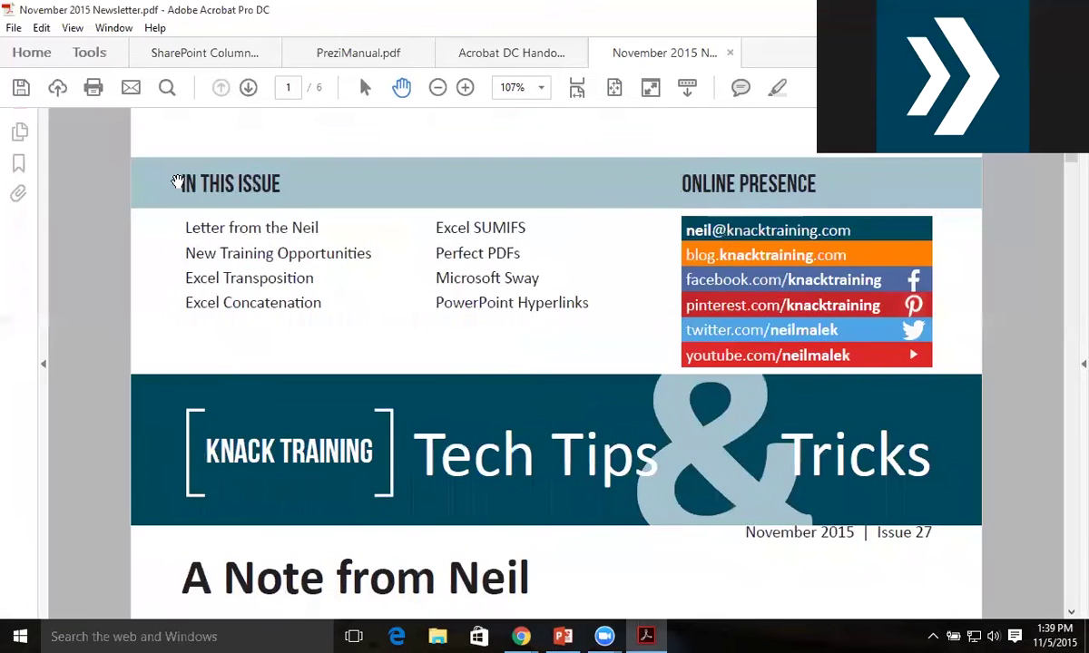
{"action": "left_click", "coordinate": [20, 133]}
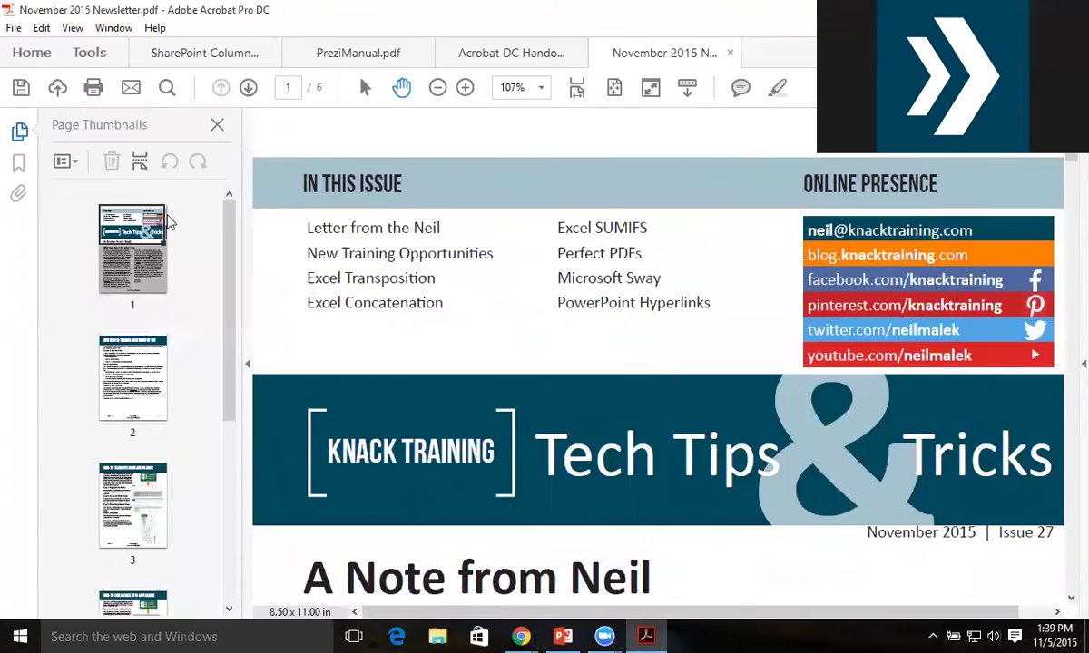
{"action": "scroll", "coordinate": [175, 418], "scroll_direction": "down", "scroll_amount": 4}
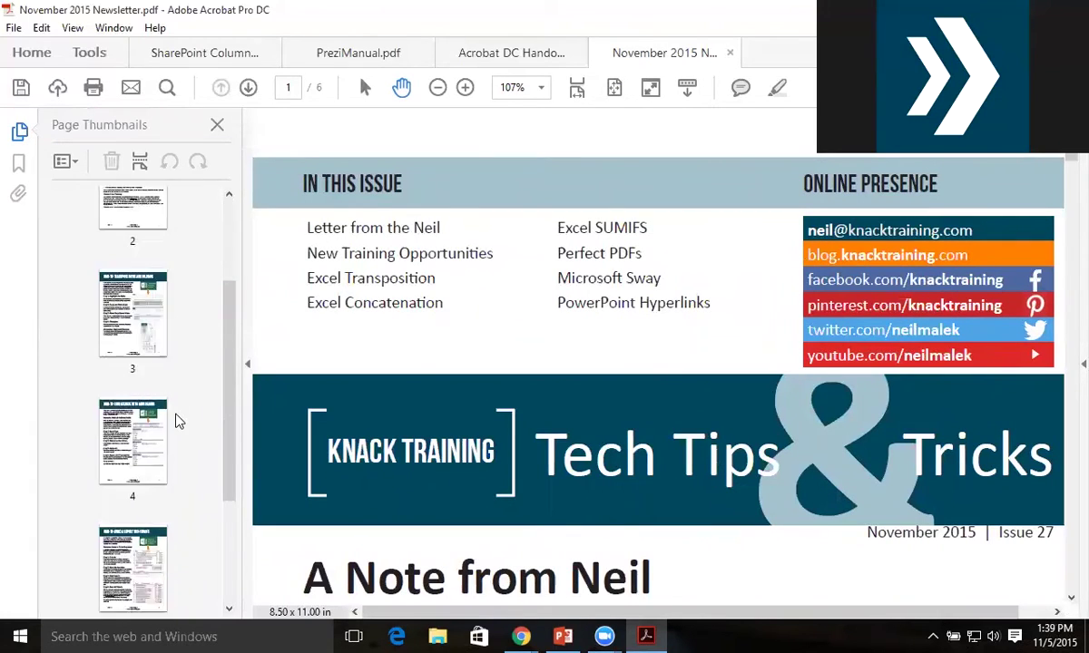
{"action": "scroll", "coordinate": [179, 419], "scroll_direction": "up", "scroll_amount": 4}
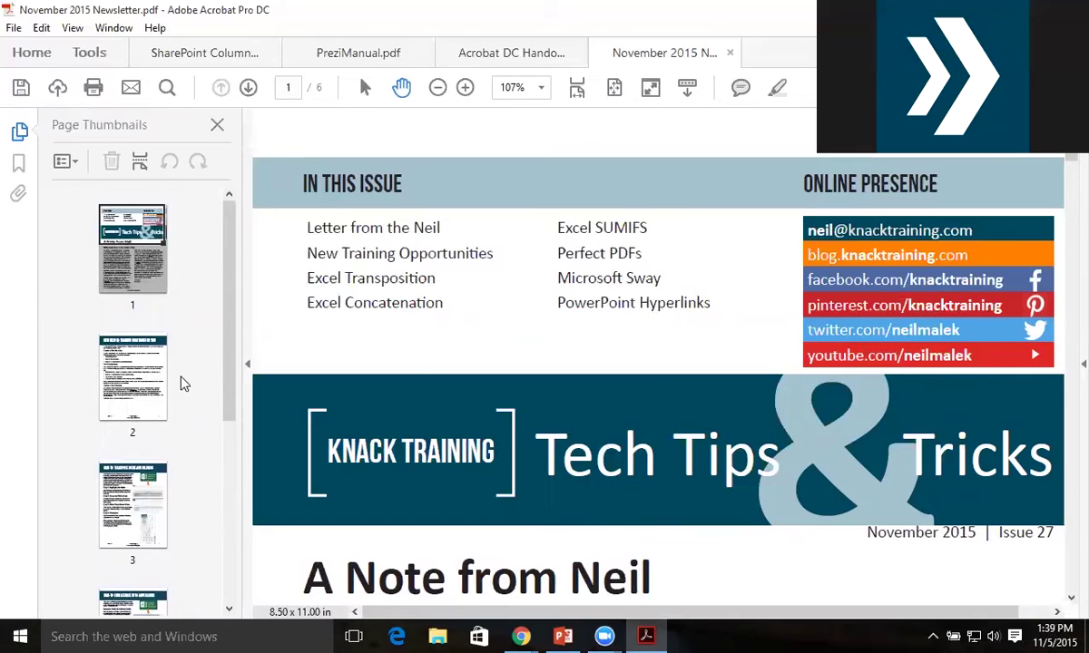
{"action": "scroll", "coordinate": [180, 379], "scroll_direction": "down", "scroll_amount": 4}
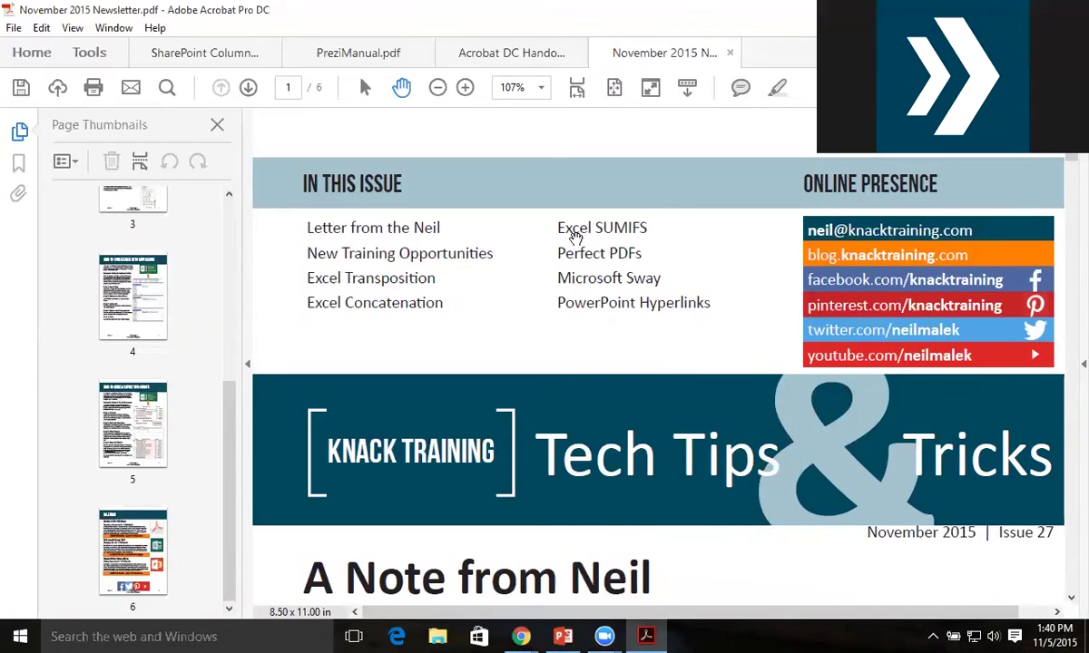
{"action": "scroll", "coordinate": [186, 277], "scroll_direction": "up", "scroll_amount": 8}
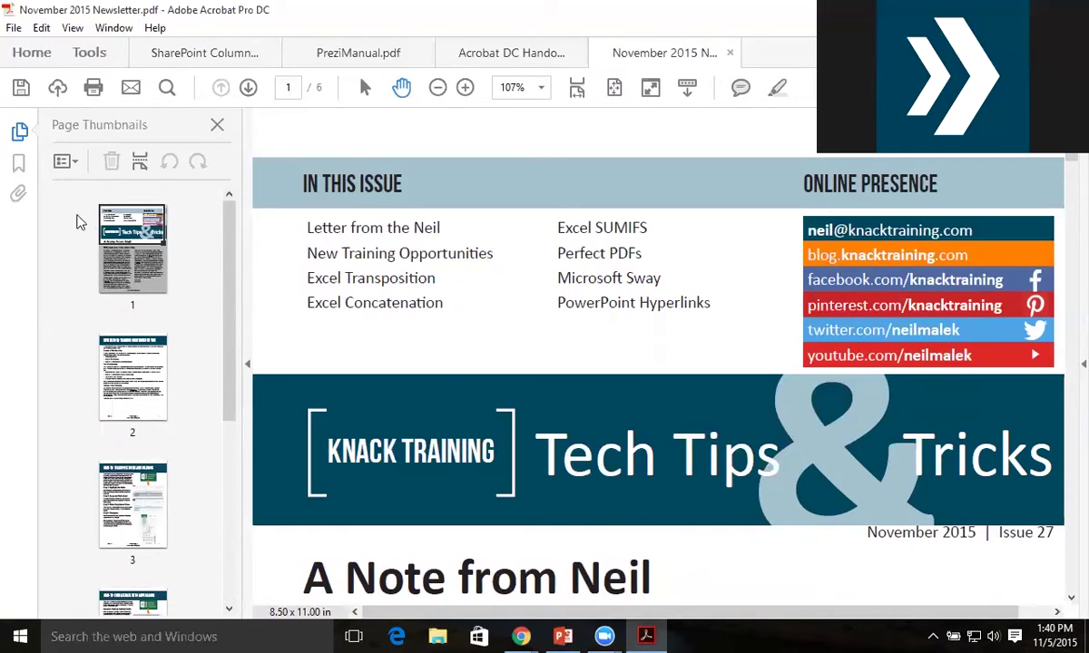
Step: Show the document's bookmarks and bring the opening letter on page 1 into view
{"action": "left_click", "coordinate": [19, 165]}
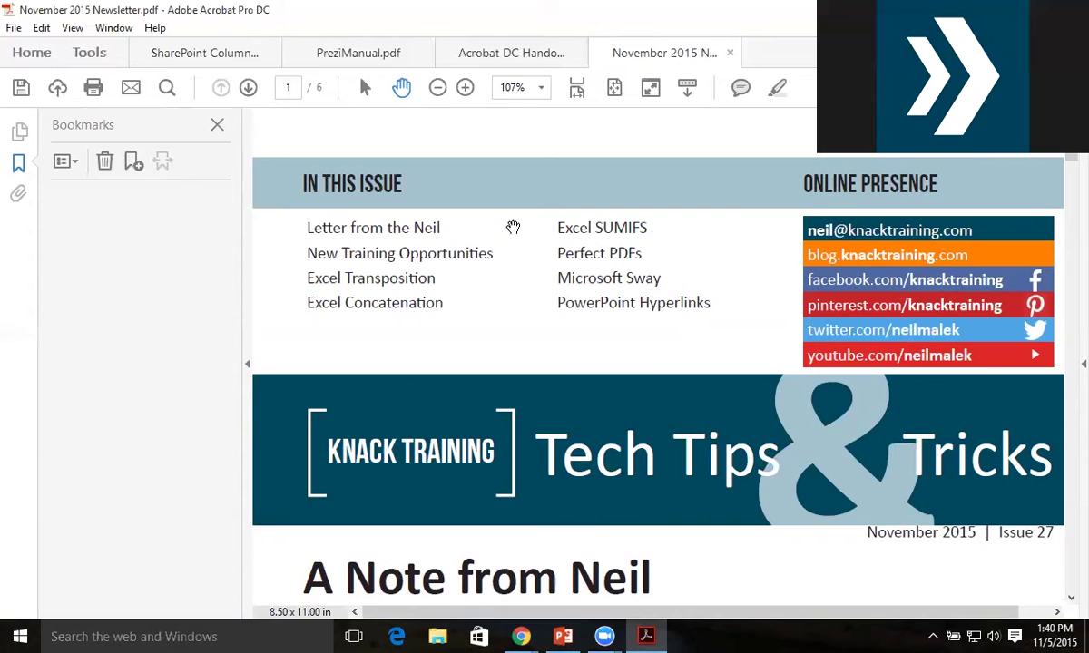
{"action": "scroll", "coordinate": [513, 227], "scroll_direction": "down", "scroll_amount": 2}
{"action": "scroll", "coordinate": [513, 227], "scroll_direction": "down", "scroll_amount": 6}
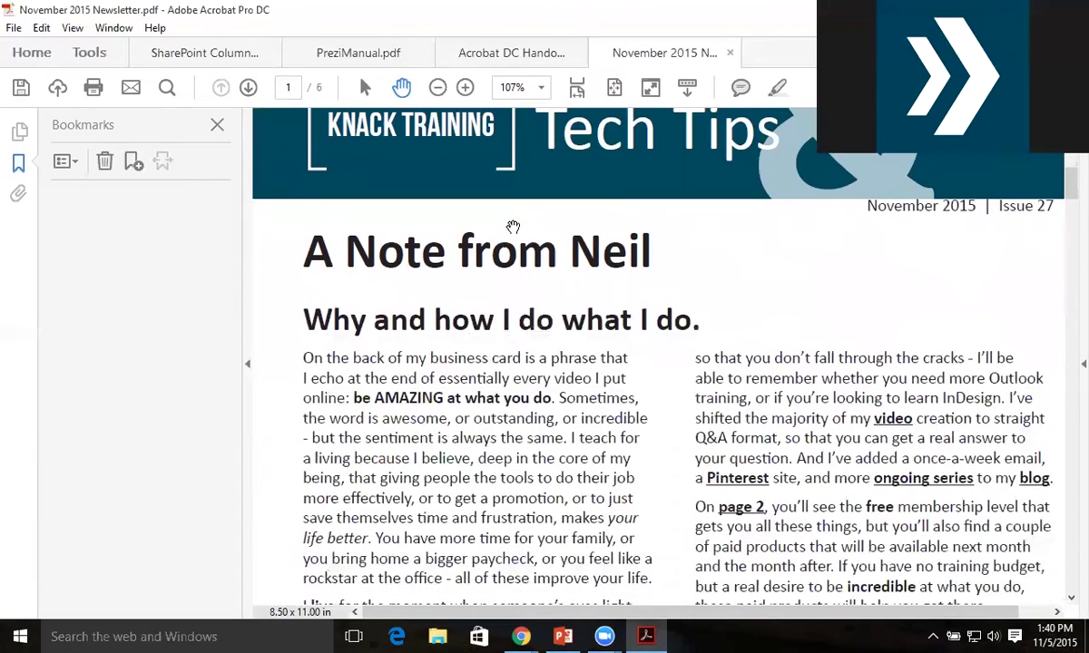
{"action": "scroll", "coordinate": [519, 227], "scroll_direction": "down", "scroll_amount": 2}
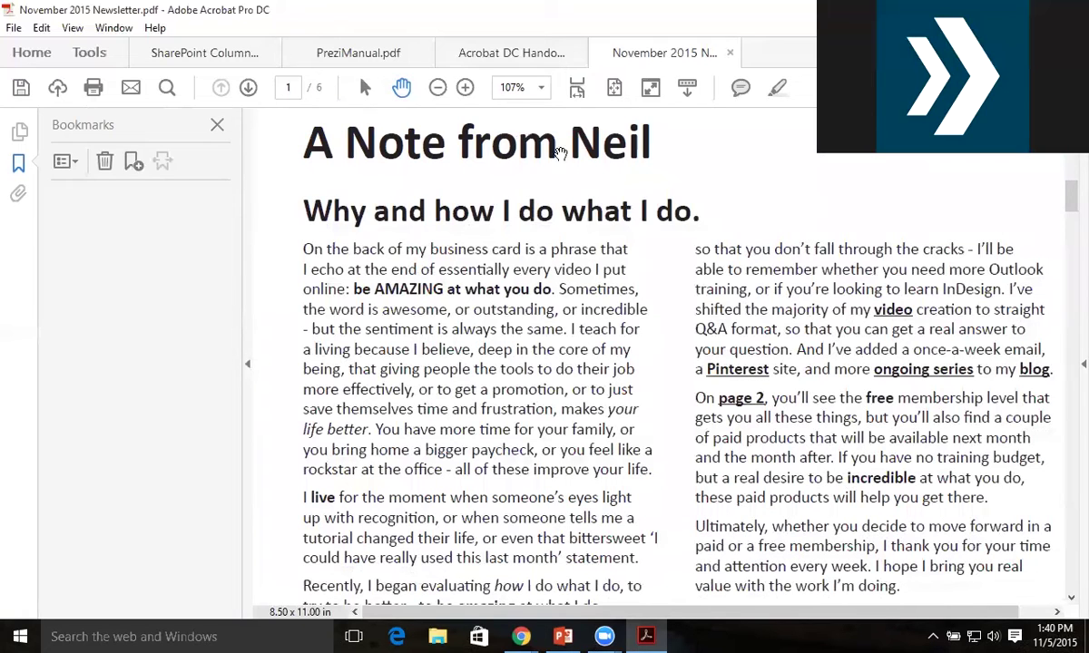
Step: Try the preset page zoom levels of 100% and 75% on the opening letter
{"action": "left_click", "coordinate": [541, 88]}
{"action": "left_click", "coordinate": [591, 213]}
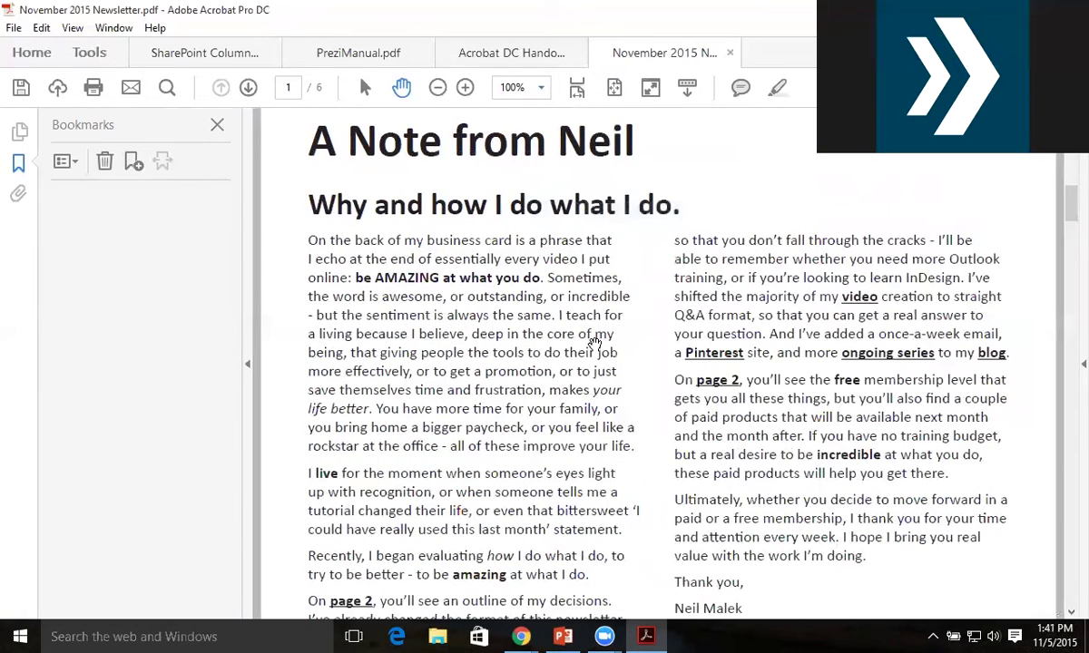
{"action": "left_click", "coordinate": [542, 88]}
{"action": "left_click", "coordinate": [592, 190]}
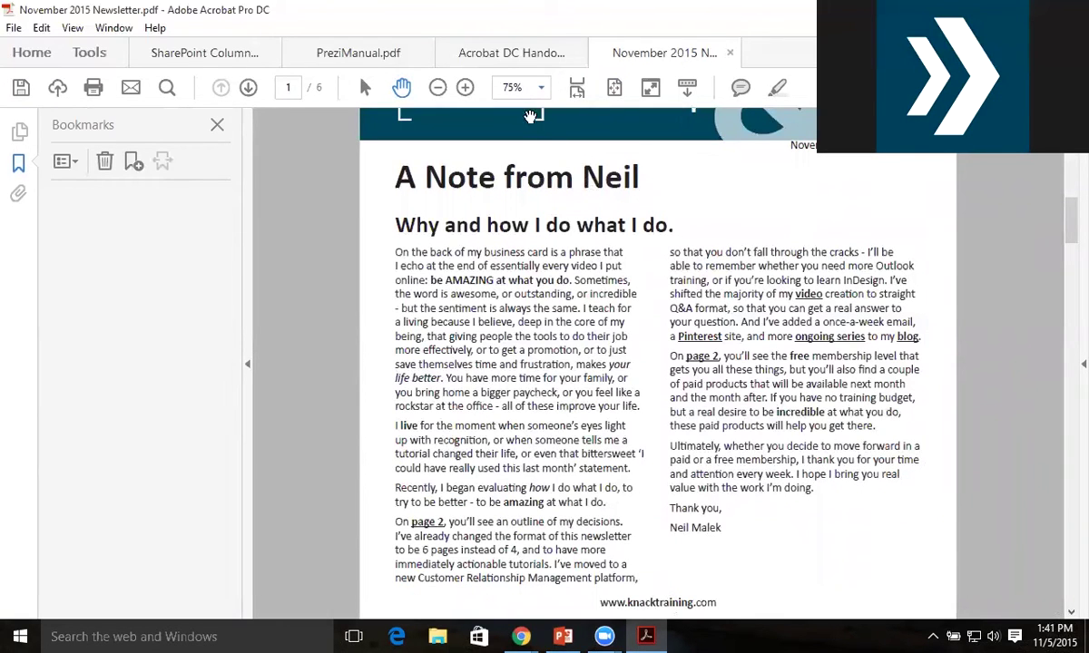
Step: Set the page zoom to 85% and frame the opening letter from its heading to its closing lines
{"action": "left_click", "coordinate": [496, 86]}
{"action": "left_click", "coordinate": [506, 84]}
{"action": "type", "text": "8"}
{"action": "key", "text": "Return"}
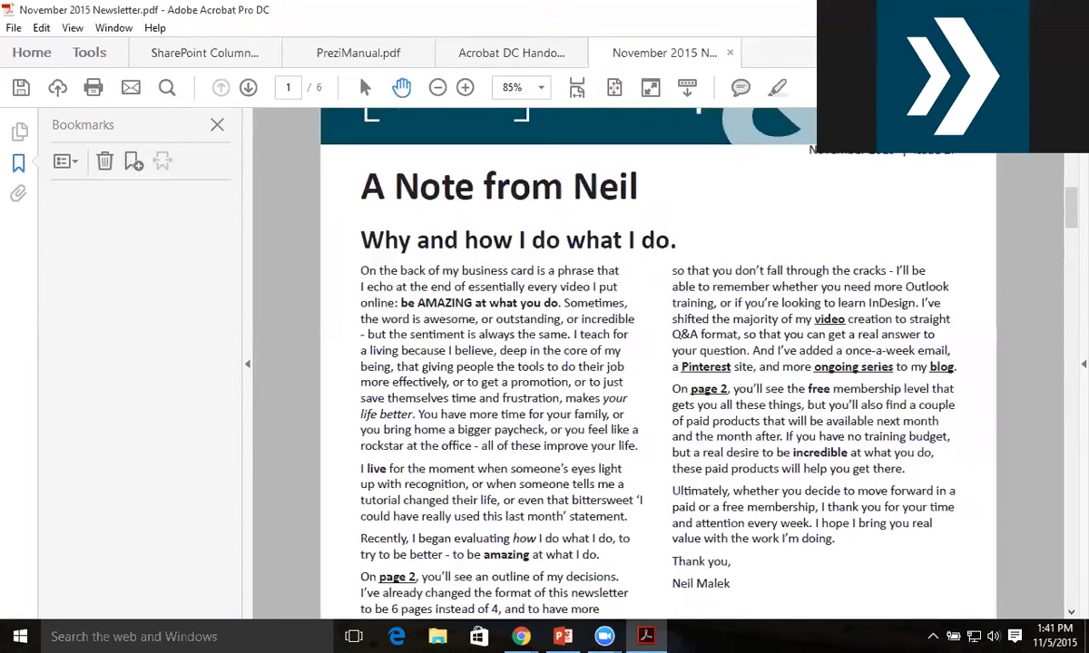
{"action": "scroll", "coordinate": [742, 235], "scroll_direction": "down", "scroll_amount": 1}
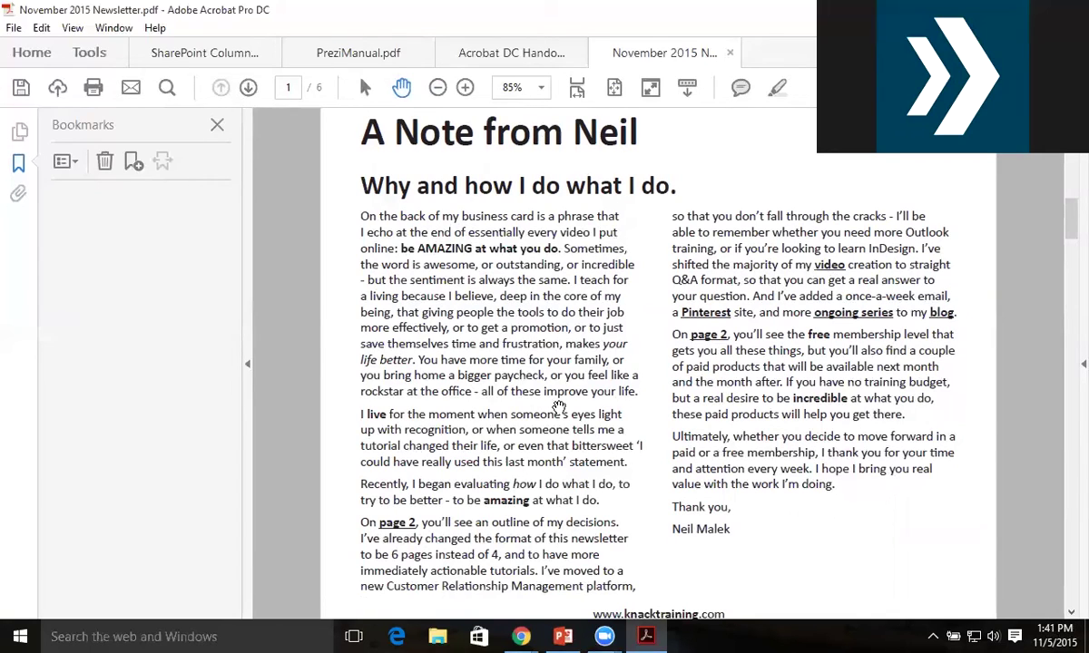
Step: Bookmark the current view of the opening letter as "Letter from the Editor"
{"action": "left_click", "coordinate": [134, 163]}
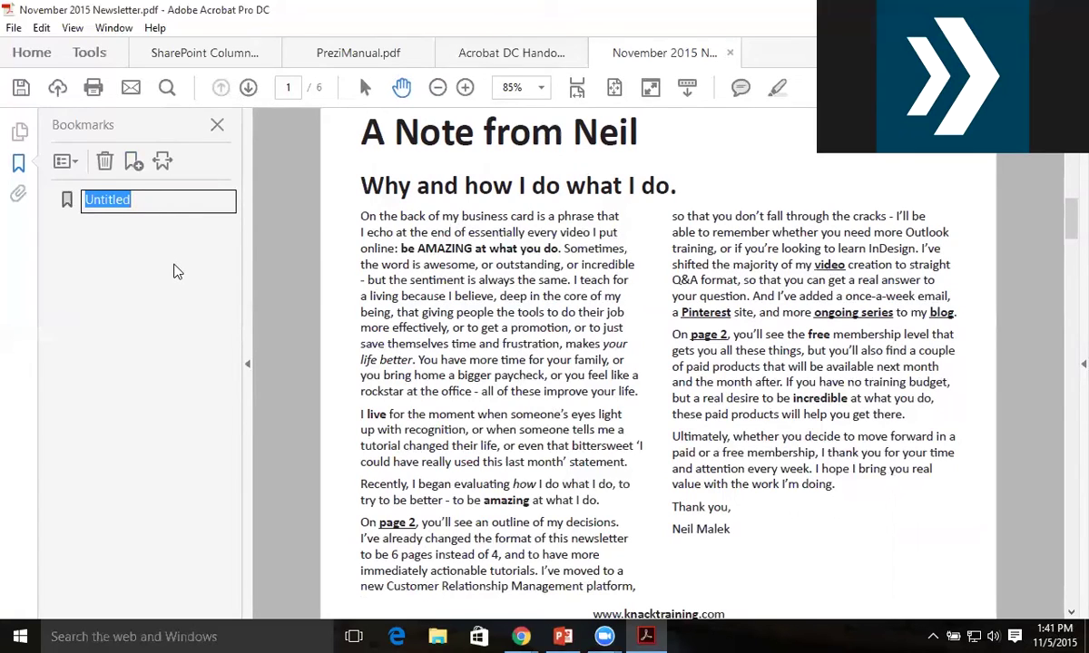
{"action": "type", "text": "Le"}
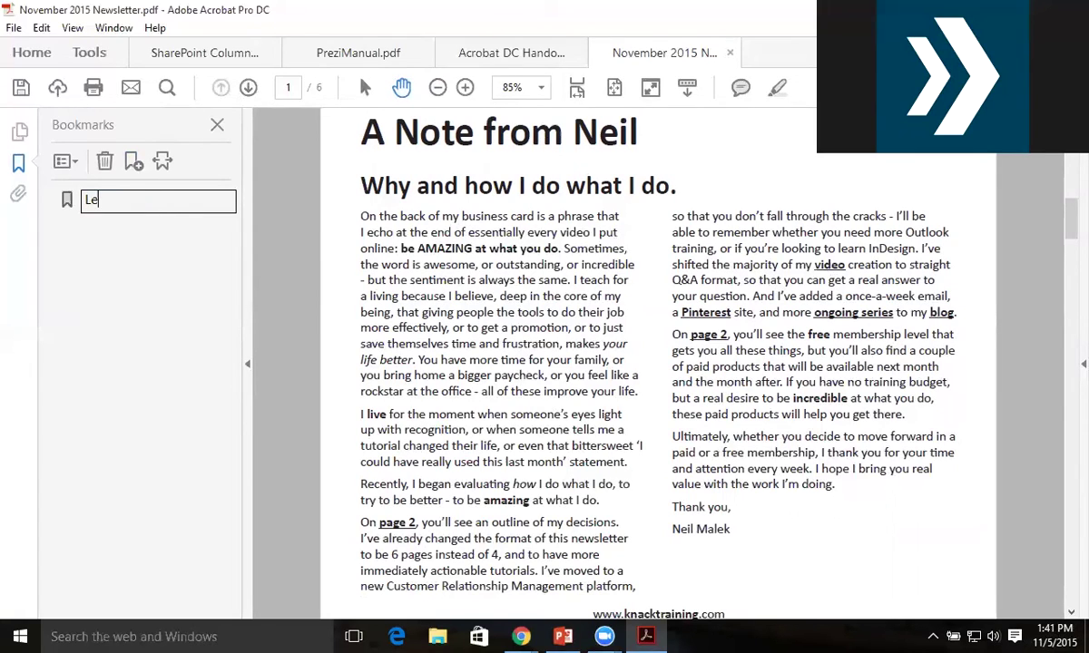
{"action": "type", "text": "tter from the Editor"}
{"action": "key", "text": "Return"}
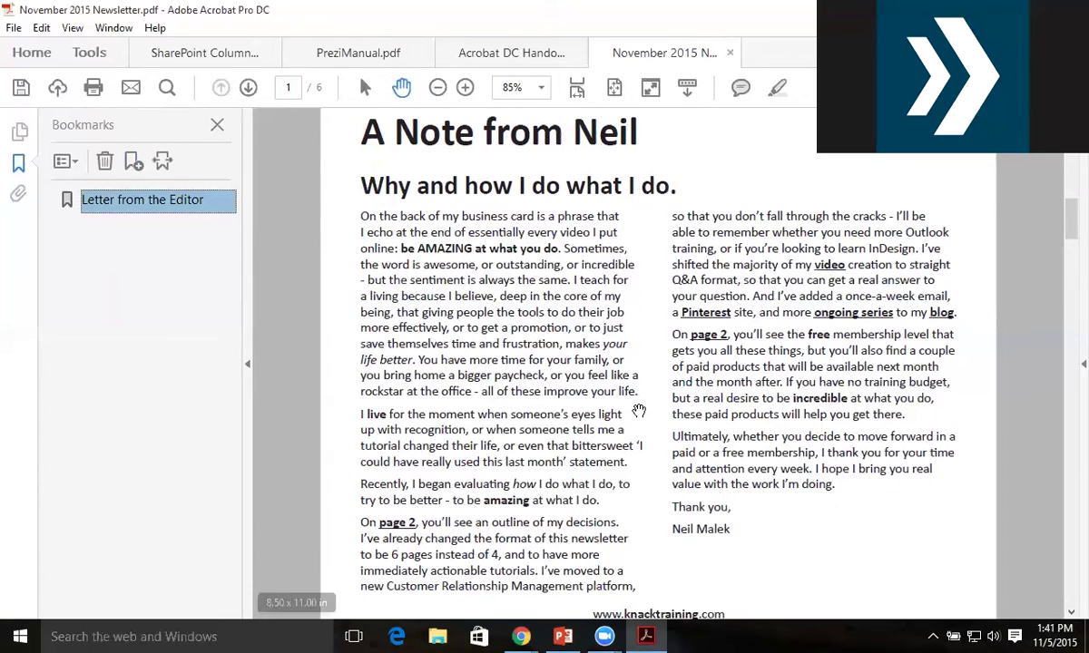
Step: Fit all of page 2 in the window and bookmark it as "New Training Solutions"
{"action": "scroll", "coordinate": [639, 413], "scroll_direction": "down", "scroll_amount": 10}
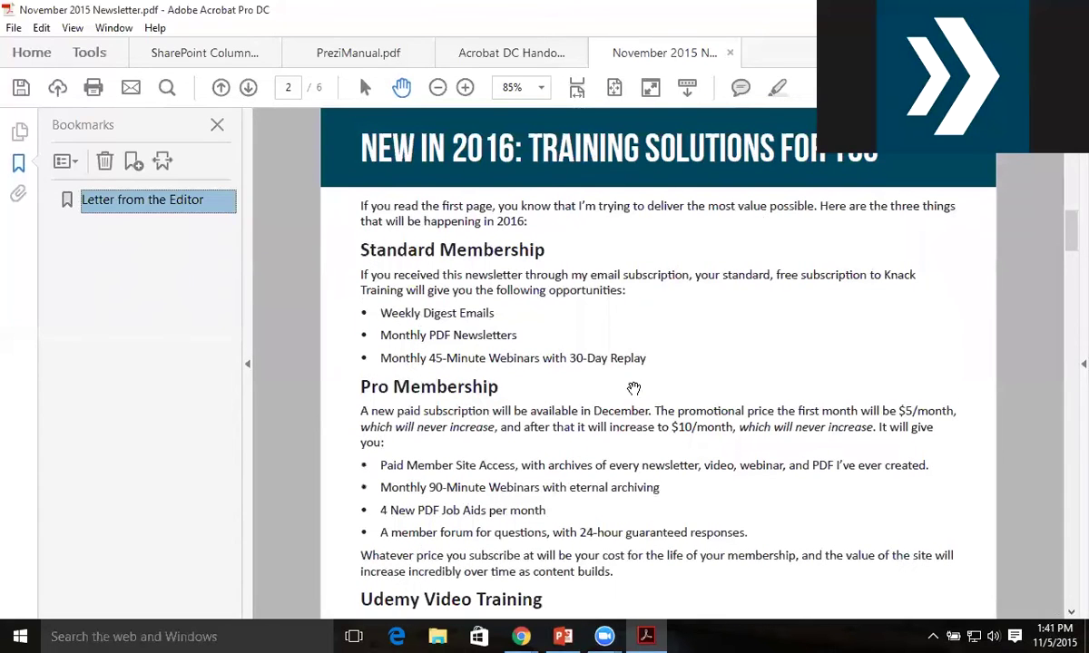
{"action": "left_click", "coordinate": [582, 91]}
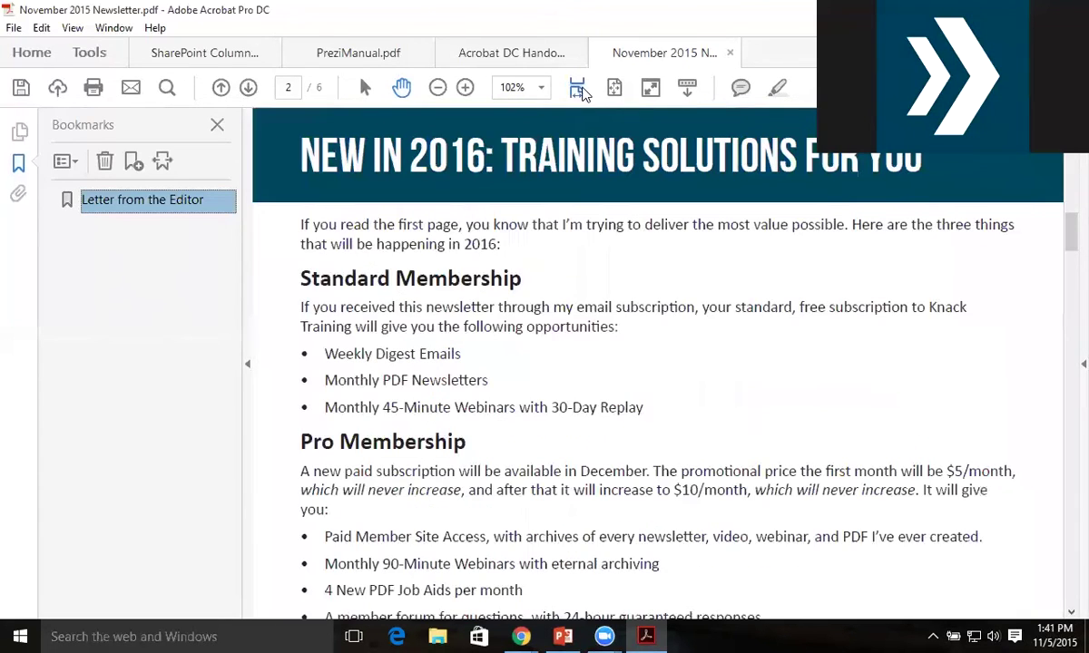
{"action": "left_click", "coordinate": [616, 91]}
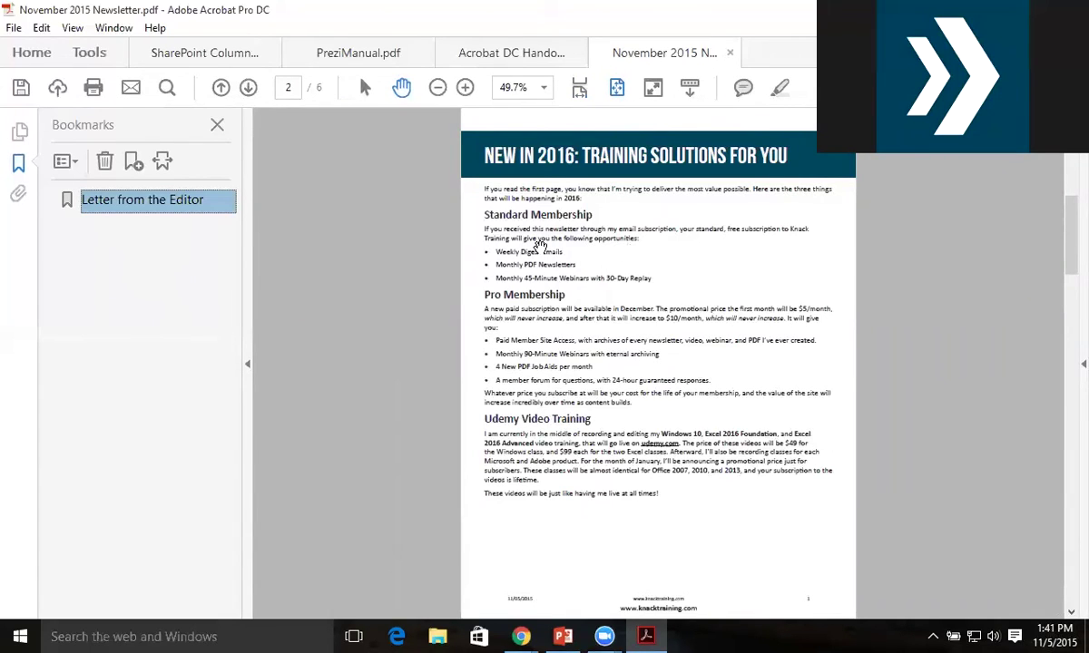
{"action": "left_click", "coordinate": [134, 162]}
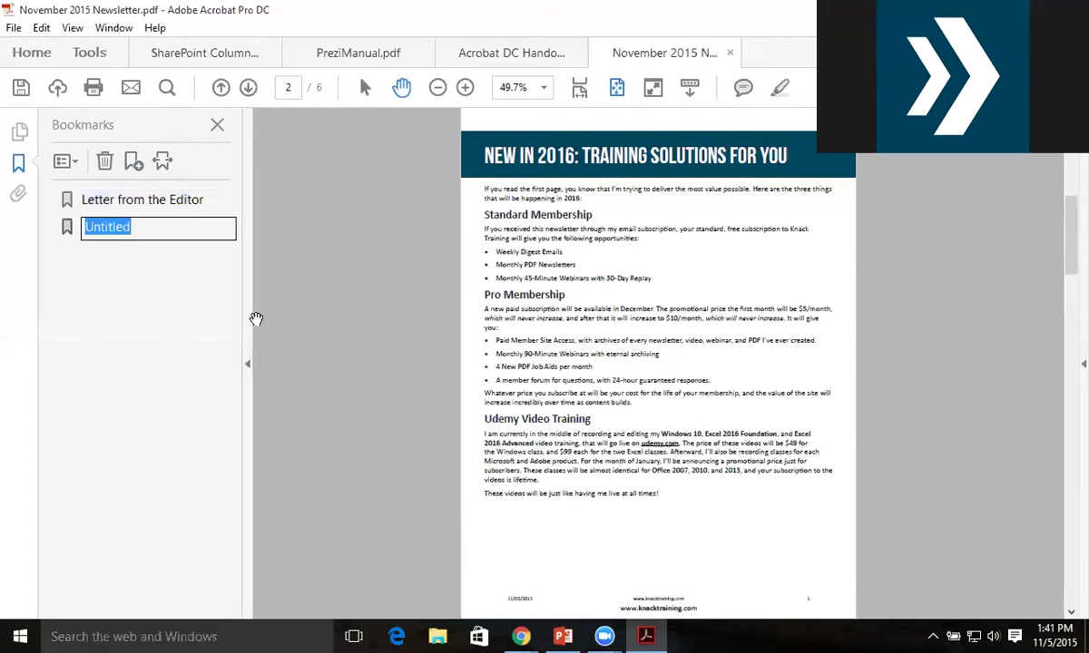
{"action": "type", "text": "New "}
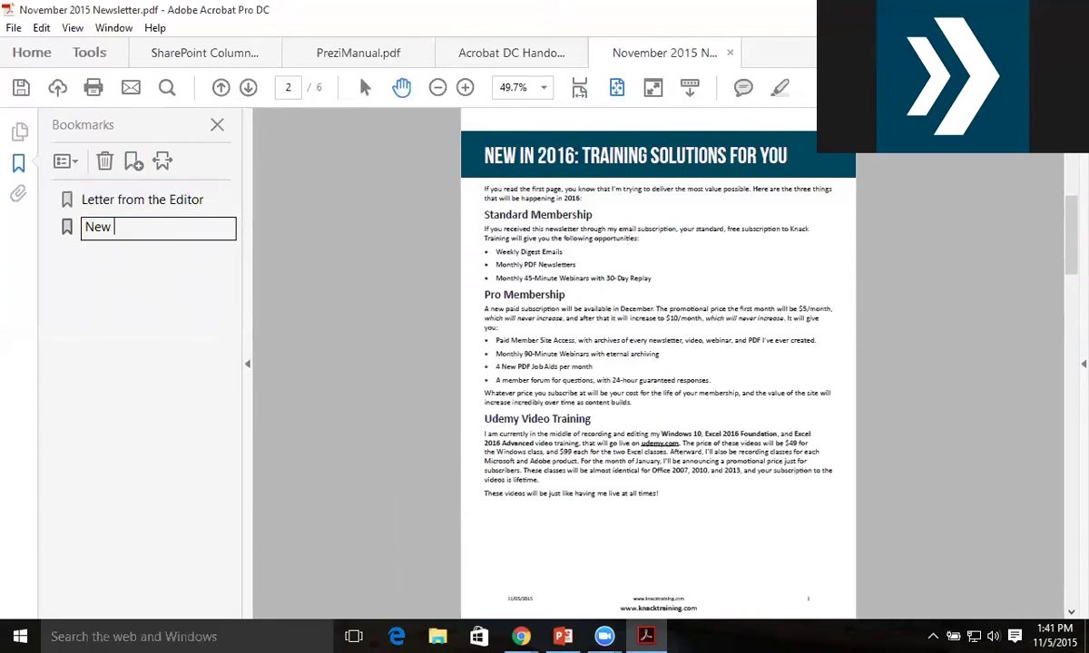
{"action": "type", "text": "Training Solutions"}
{"action": "key", "text": "Return"}
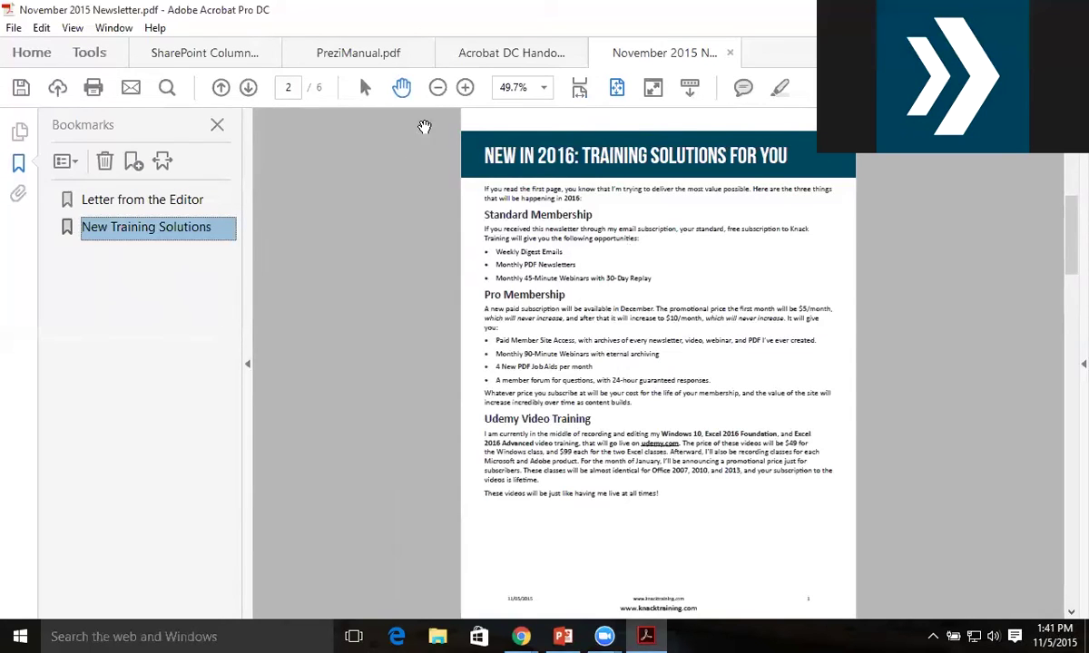
Step: Go to page 3 and bookmark it as "Transpose Rows and Columns"
{"action": "left_click", "coordinate": [248, 88]}
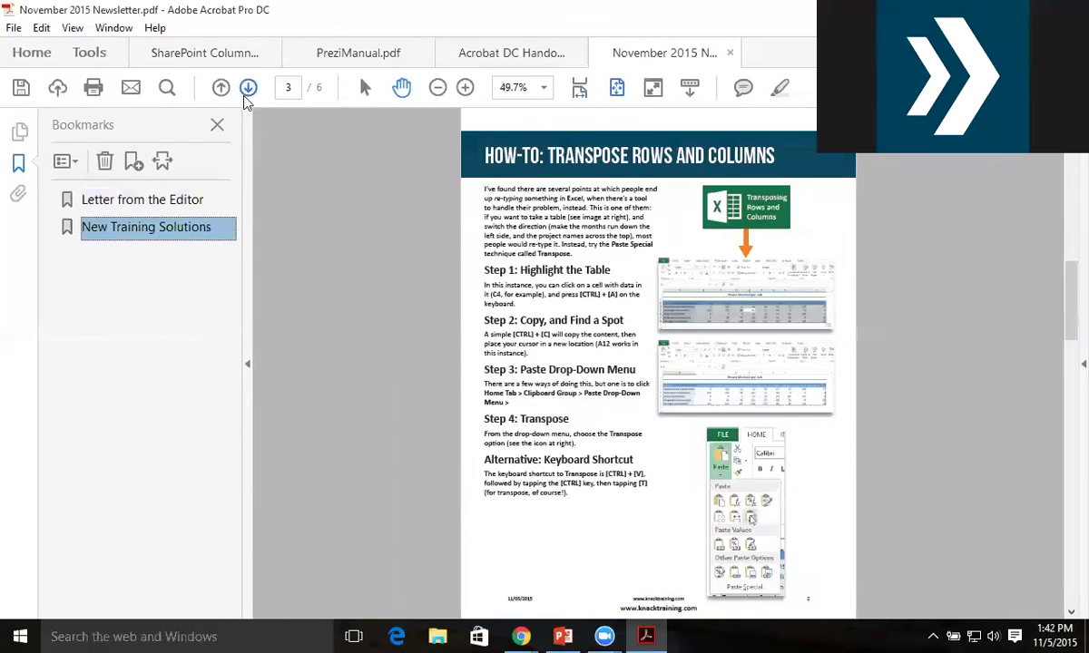
{"action": "left_click", "coordinate": [136, 164]}
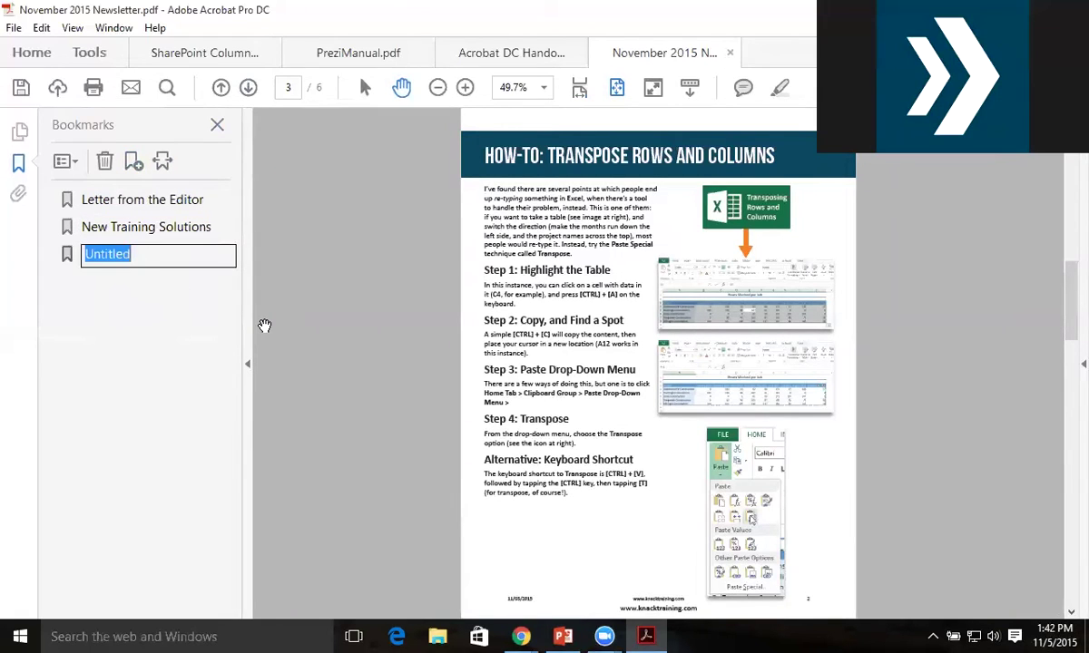
{"action": "type", "text": "Transpose Rows and Co"}
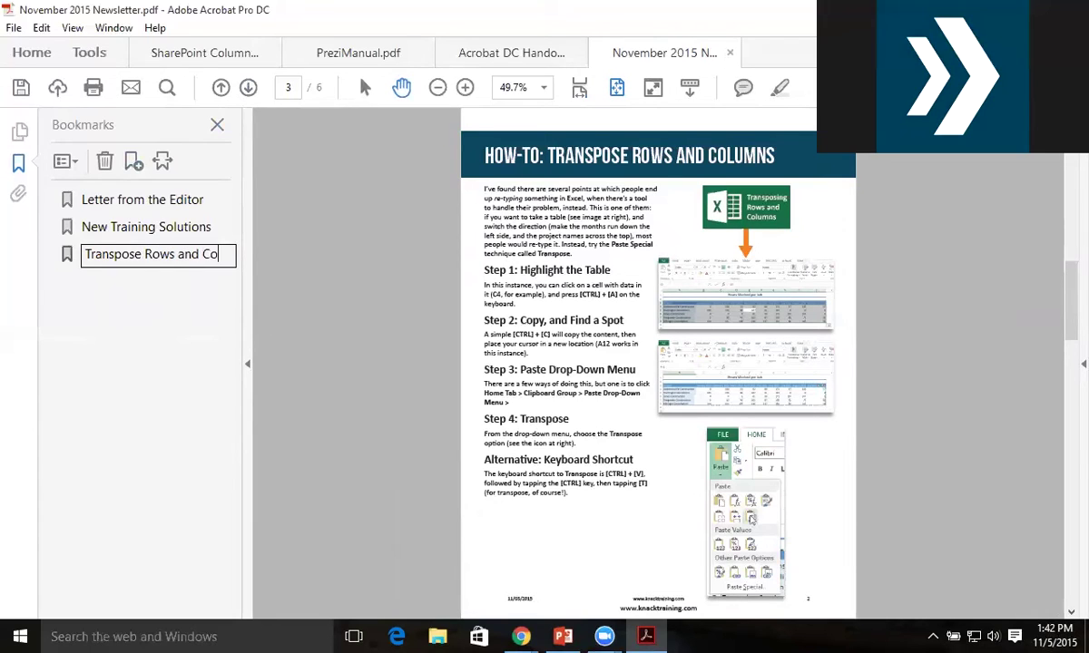
{"action": "type", "text": "lumns"}
{"action": "key", "text": "Return"}
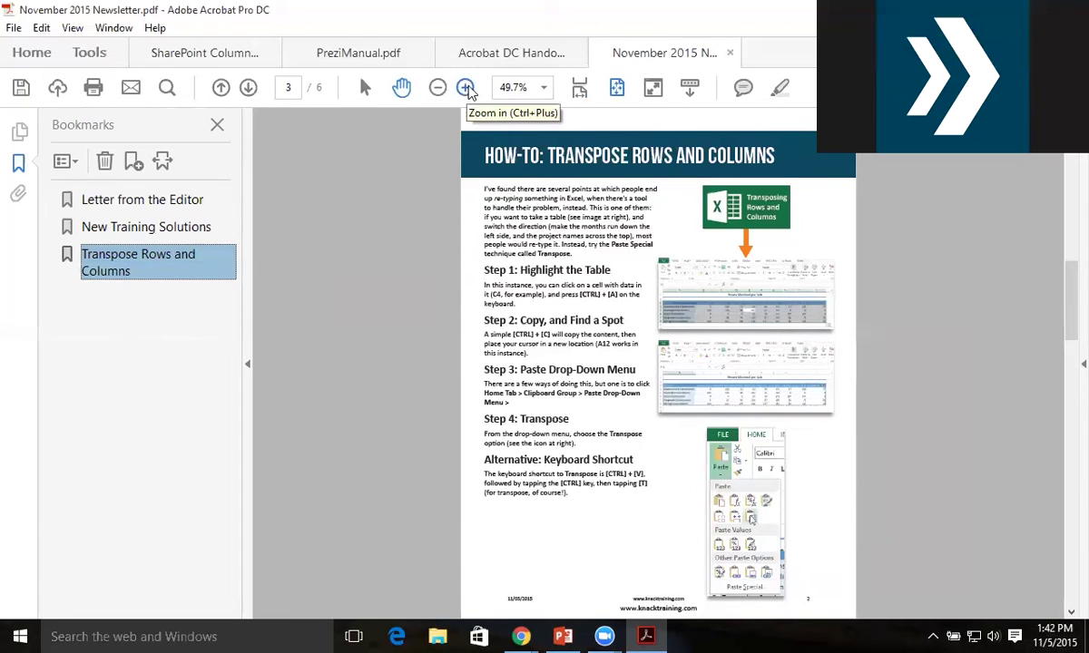
Step: Look ahead at the how-to articles on pages 4 and 5, and return to page 3
{"action": "left_click", "coordinate": [248, 87]}
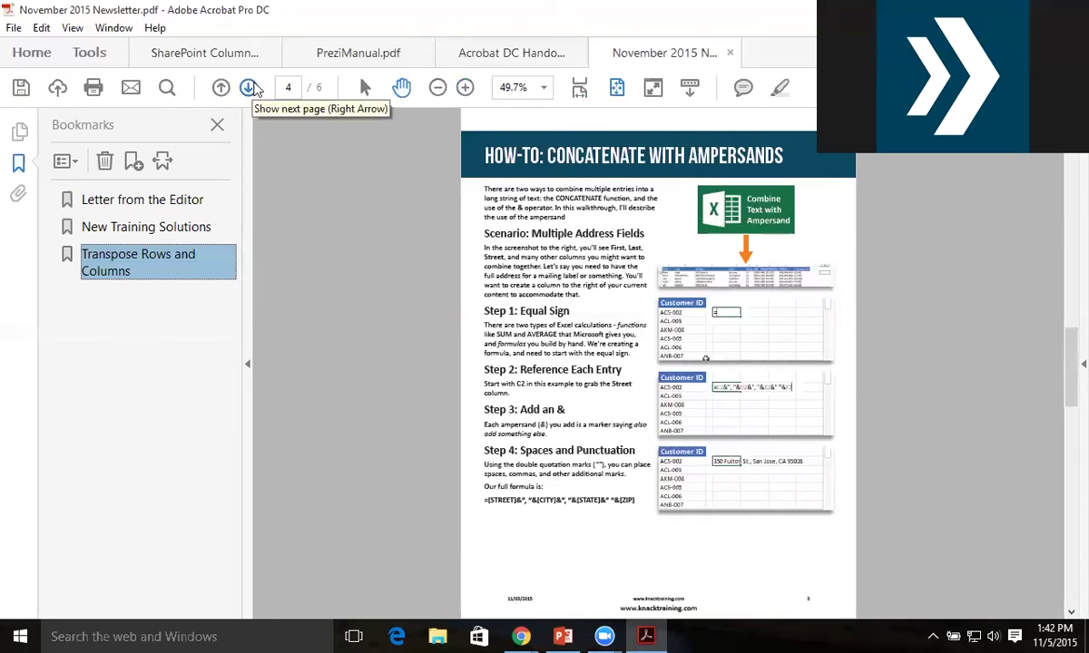
{"action": "left_click", "coordinate": [248, 87]}
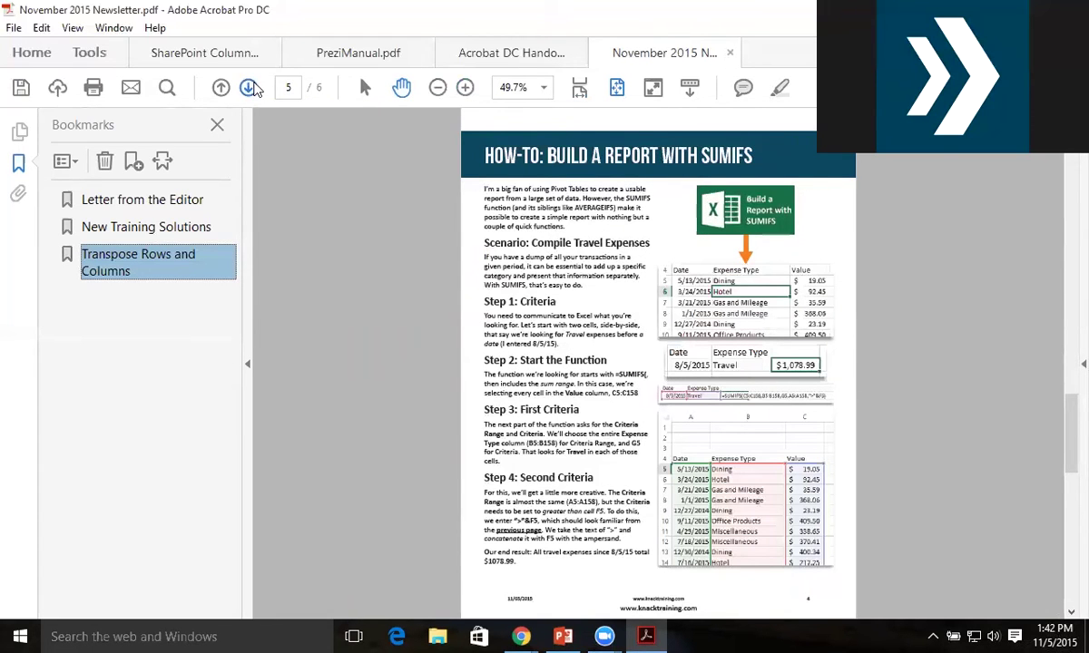
{"action": "left_click", "coordinate": [221, 87]}
{"action": "left_click", "coordinate": [220, 87]}
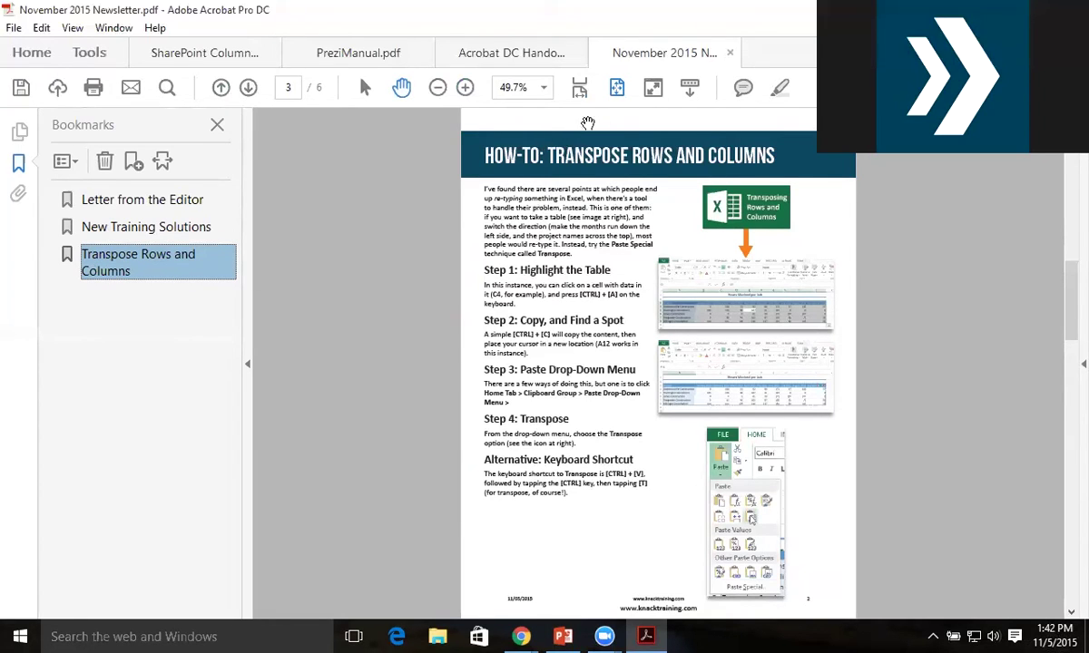
Step: Add an "Excel Tutorials" bookmark on page 3 and nest "Transpose Rows and Columns" beneath it
{"action": "left_click", "coordinate": [132, 164]}
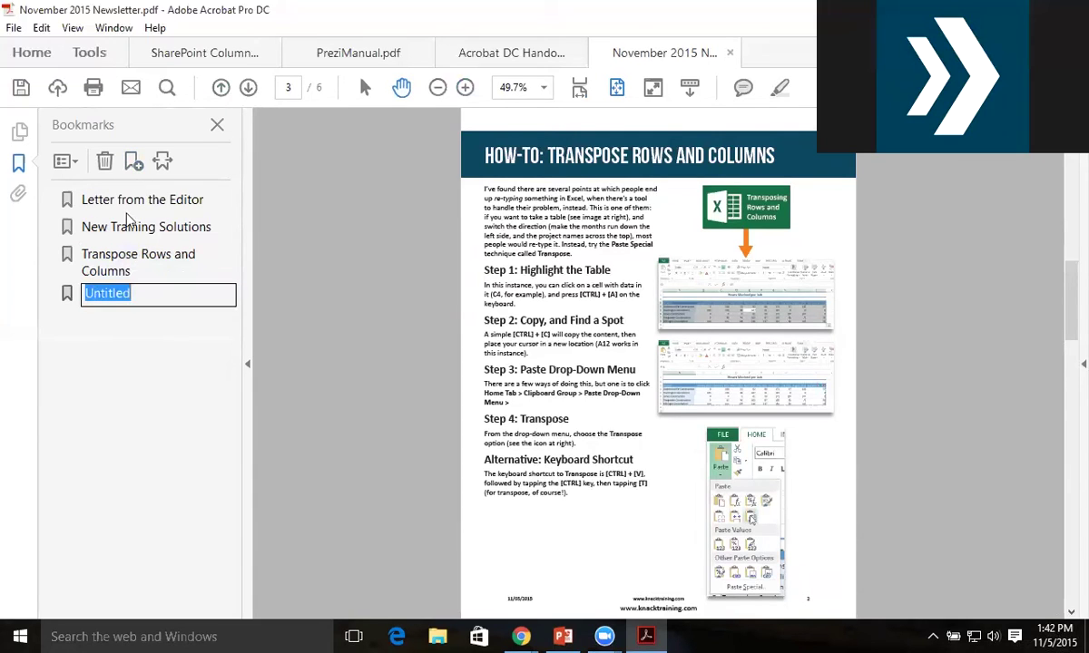
{"action": "type", "text": "Excel Tutoria"}
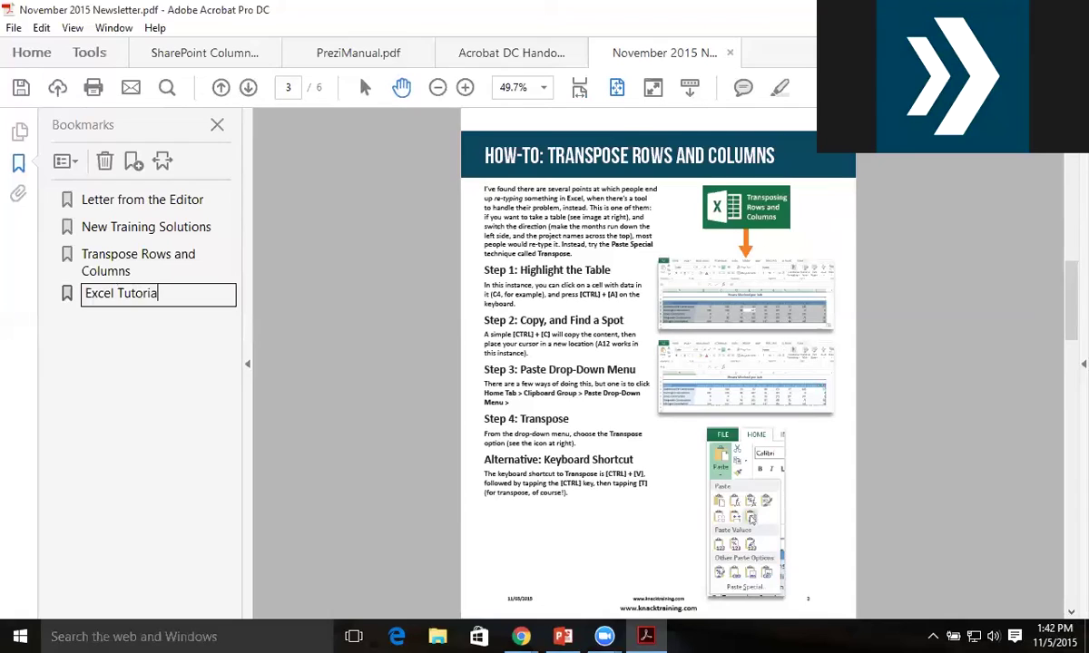
{"action": "type", "text": "ls"}
{"action": "key", "text": "Return"}
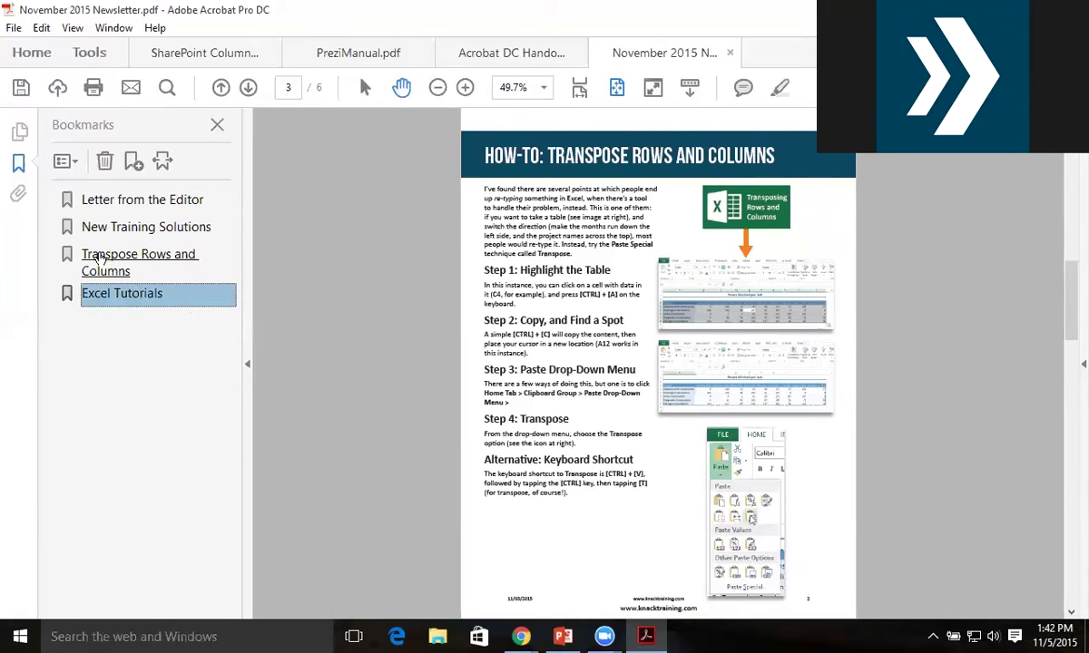
{"action": "left_click_drag", "start_coordinate": [100, 257], "coordinate": [88, 305]}
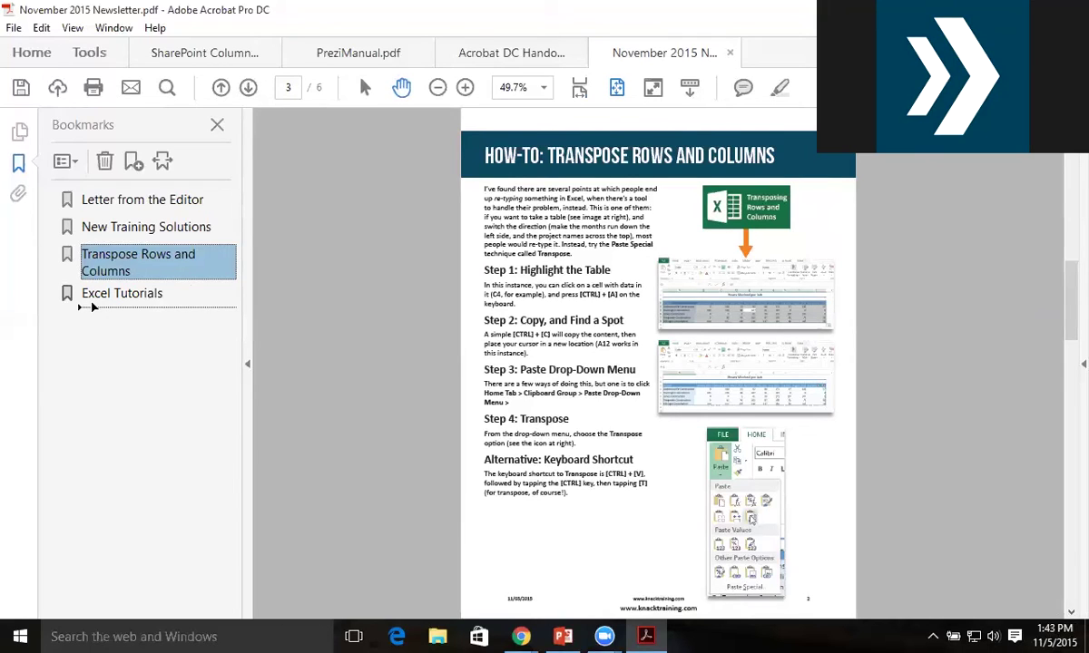
{"action": "left_click_drag", "start_coordinate": [91, 309], "coordinate": [88, 305]}
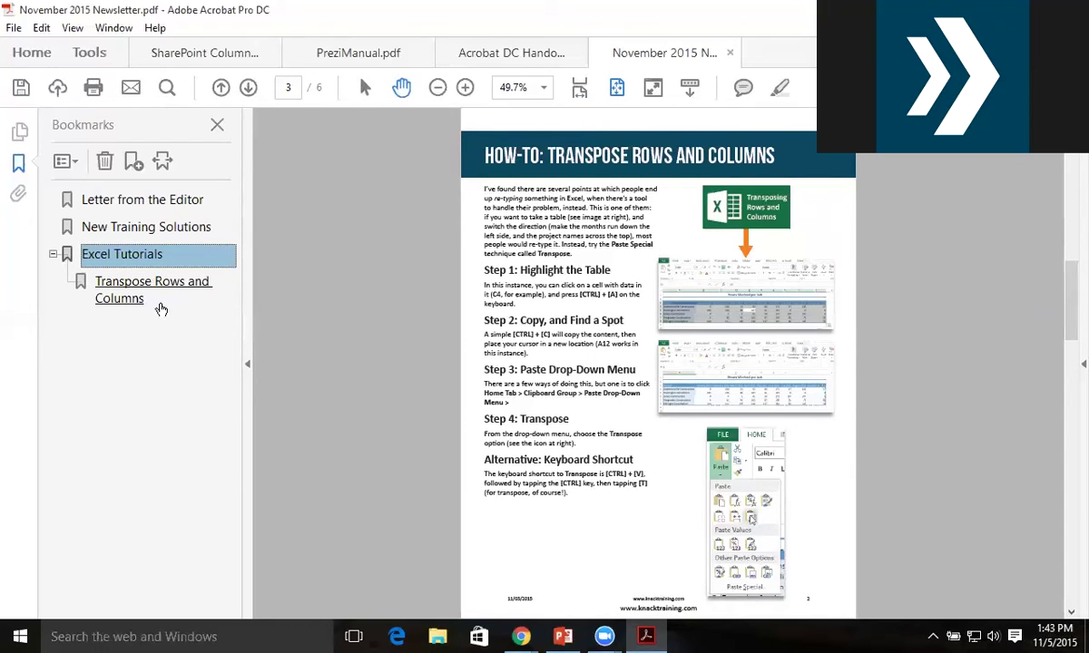
Step: Bookmark page 4 as "Concatenate" and nest it under "Excel Tutorials"
{"action": "left_click", "coordinate": [249, 89]}
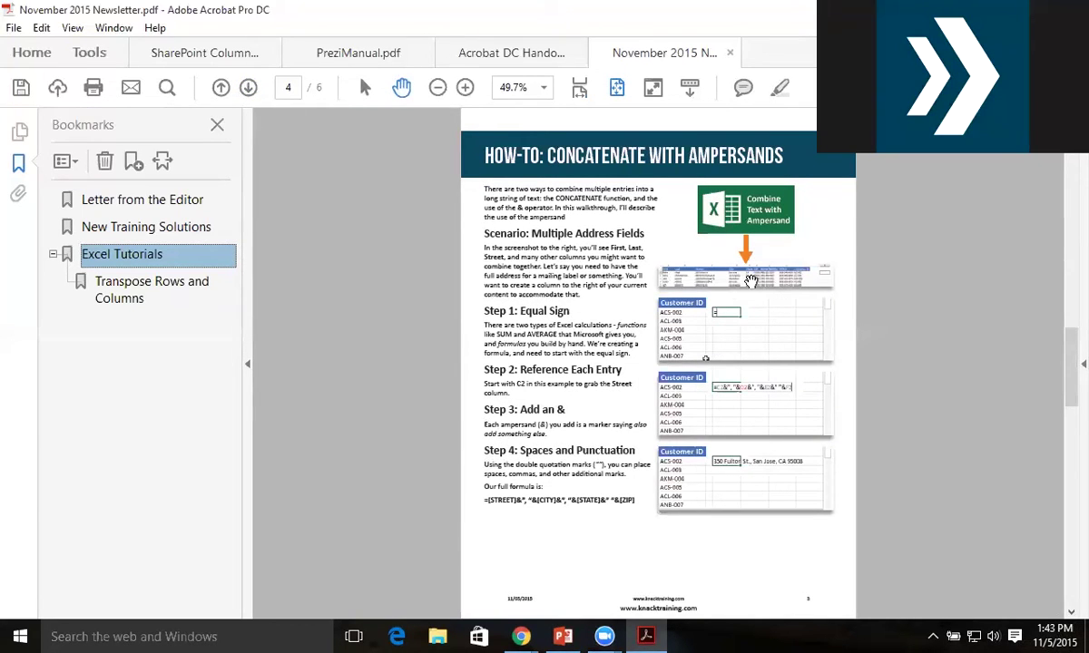
{"action": "left_click", "coordinate": [135, 163]}
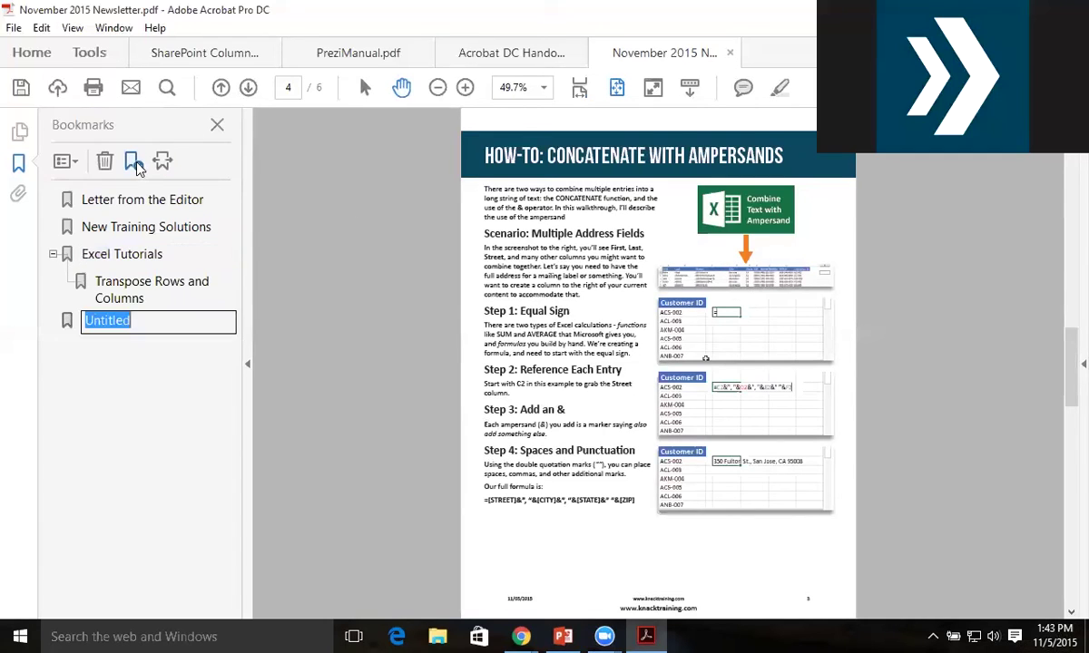
{"action": "type", "text": "Concatenate"}
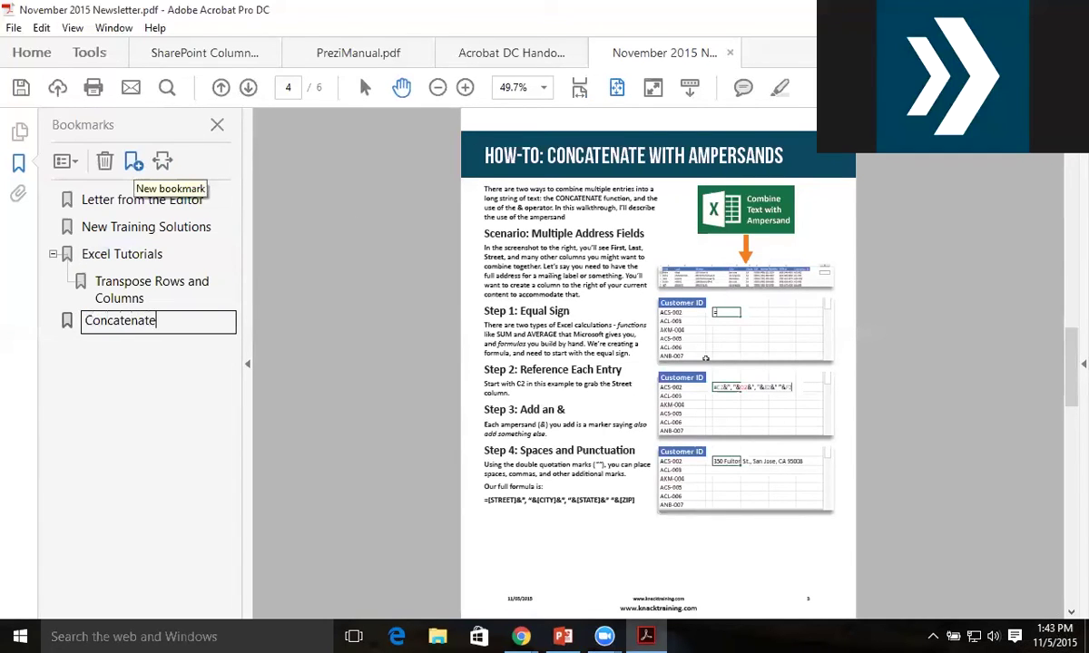
{"action": "key", "text": "Return"}
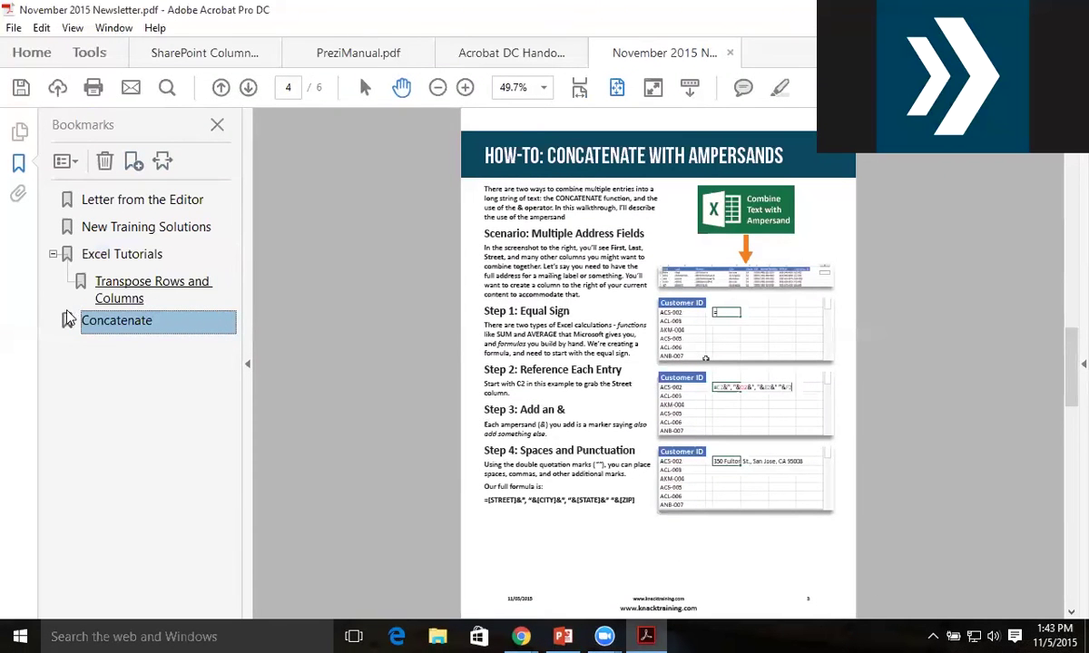
{"action": "left_click_drag", "start_coordinate": [68, 319], "coordinate": [75, 285]}
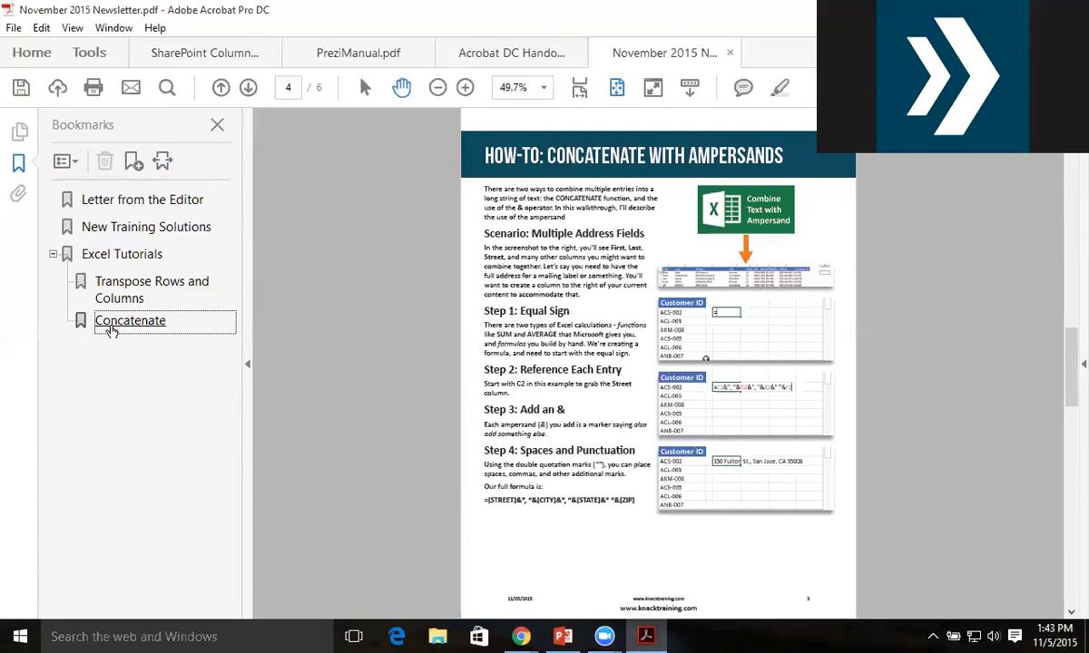
Step: Bookmark page 5 as "Sumifs" within the "Excel Tutorials" group
{"action": "left_click", "coordinate": [247, 87]}
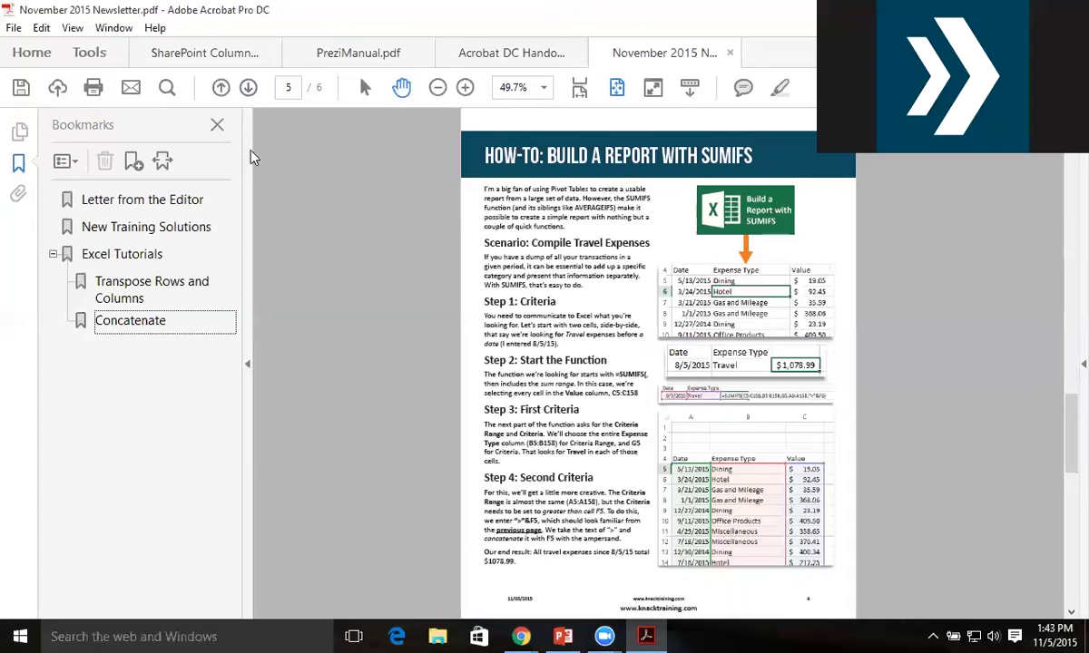
{"action": "left_click", "coordinate": [133, 161]}
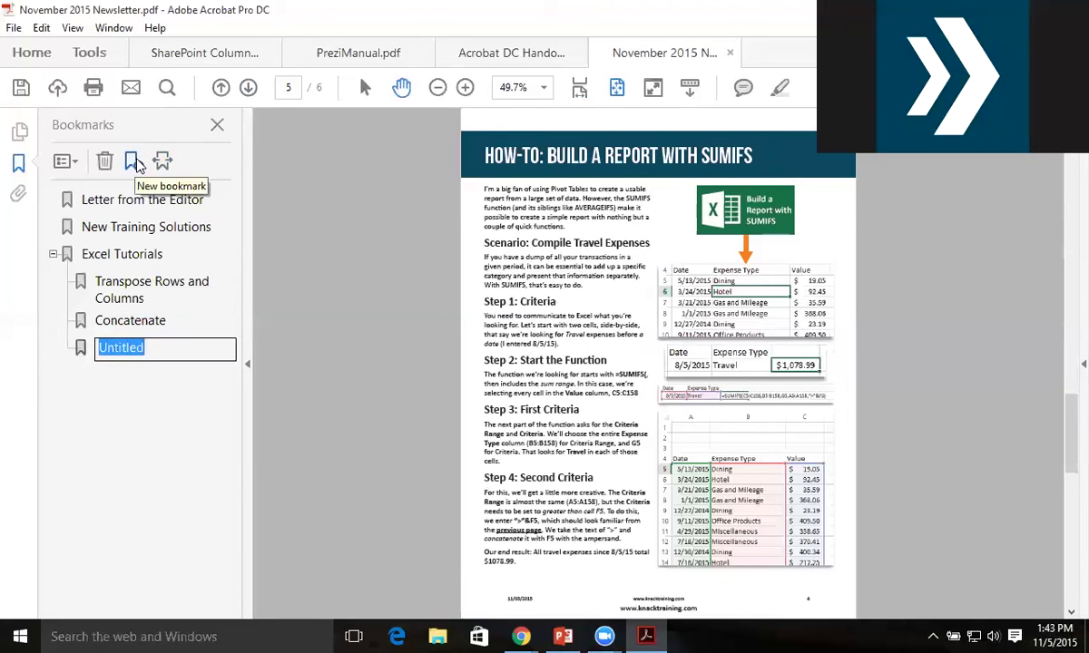
{"action": "type", "text": "Sumifs"}
{"action": "key", "text": "Return"}
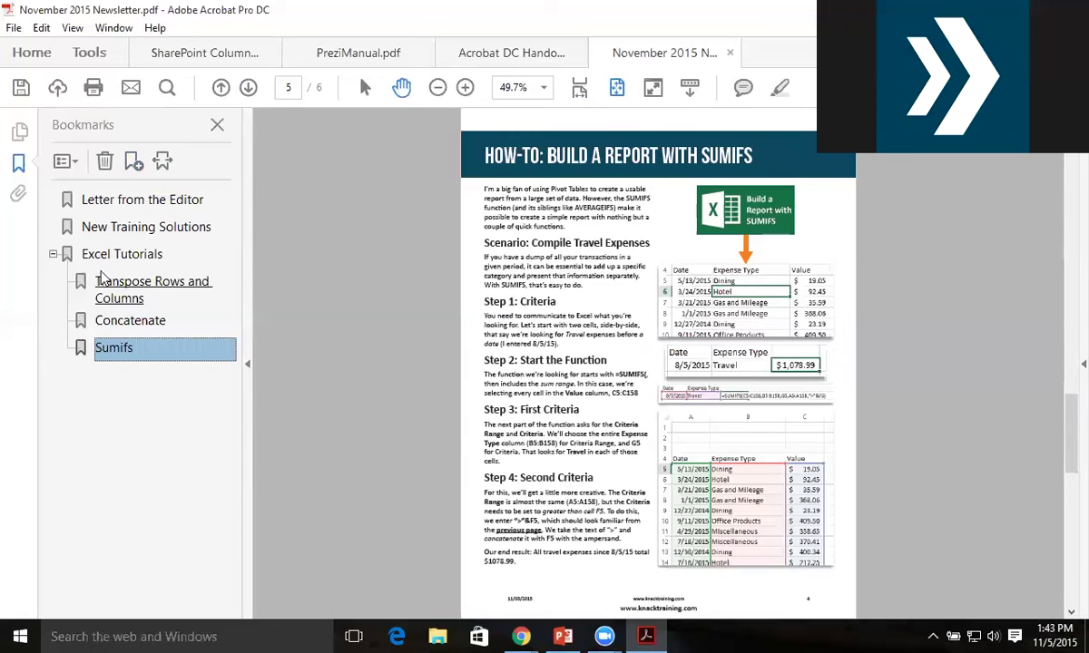
Step: Collapse and re-expand the "Excel Tutorials" group, and test where it and its nested bookmarks lead
{"action": "left_click", "coordinate": [53, 255]}
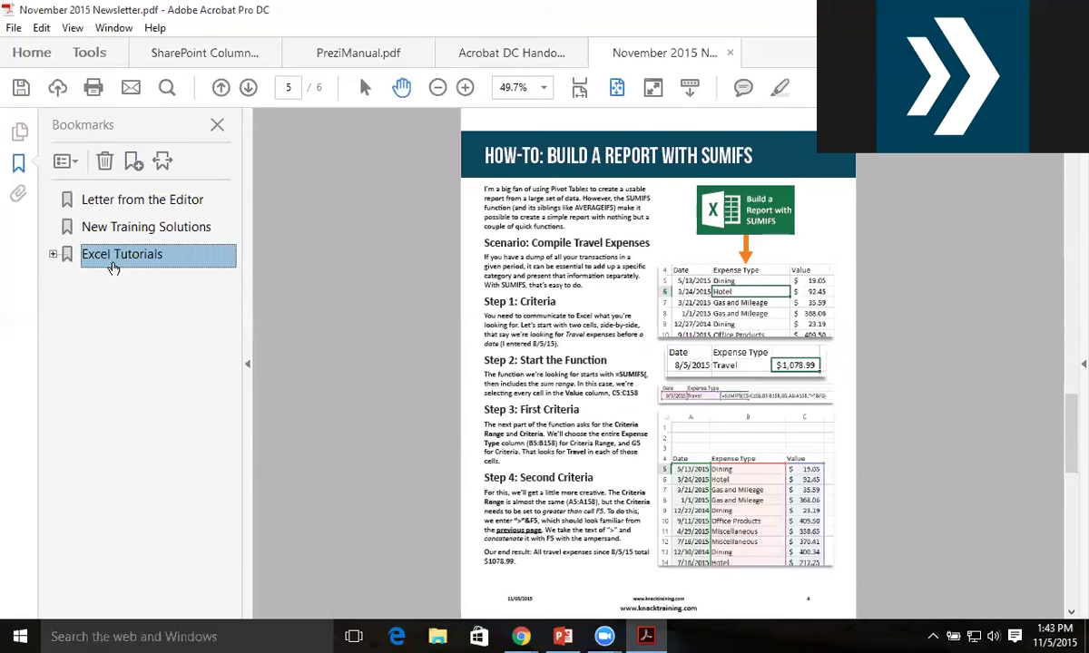
{"action": "left_click", "coordinate": [52, 255]}
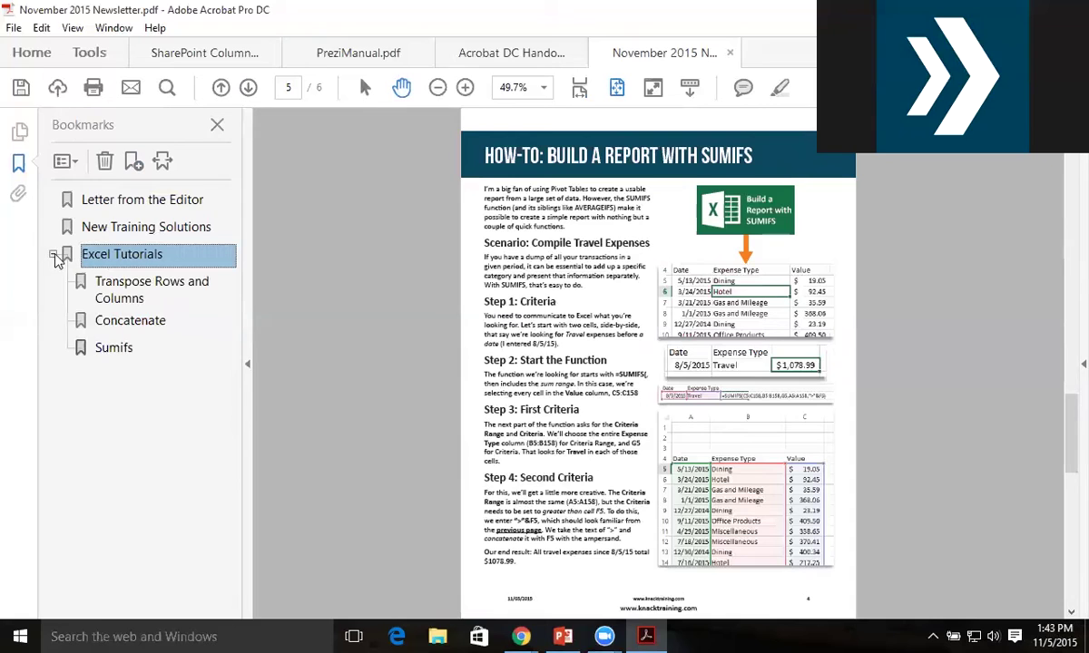
{"action": "left_click", "coordinate": [127, 291]}
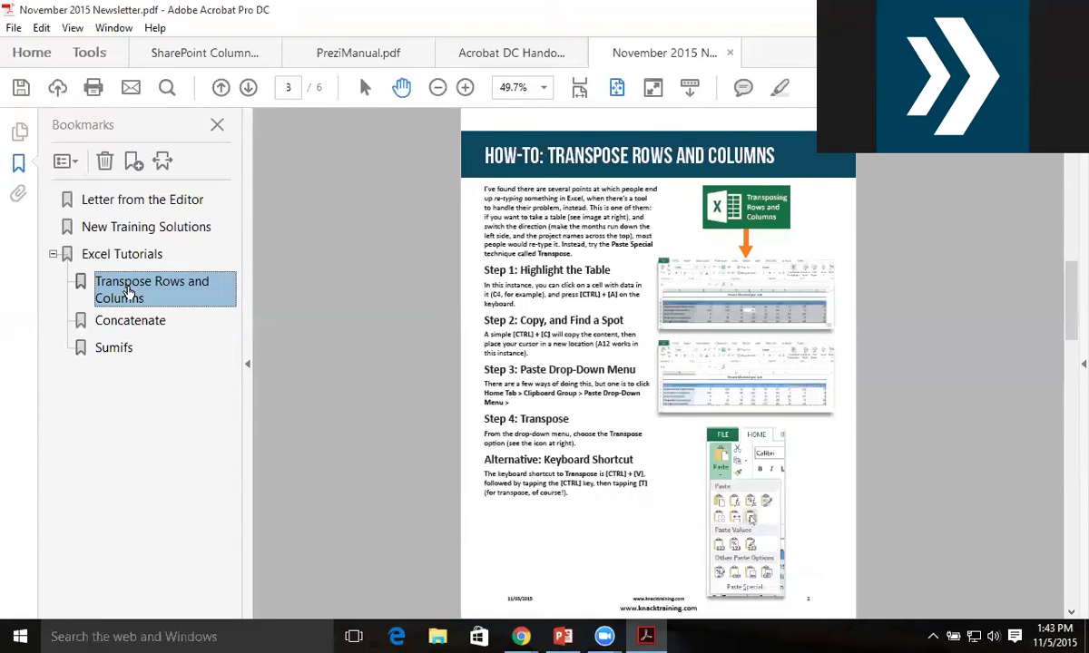
{"action": "left_click", "coordinate": [130, 325]}
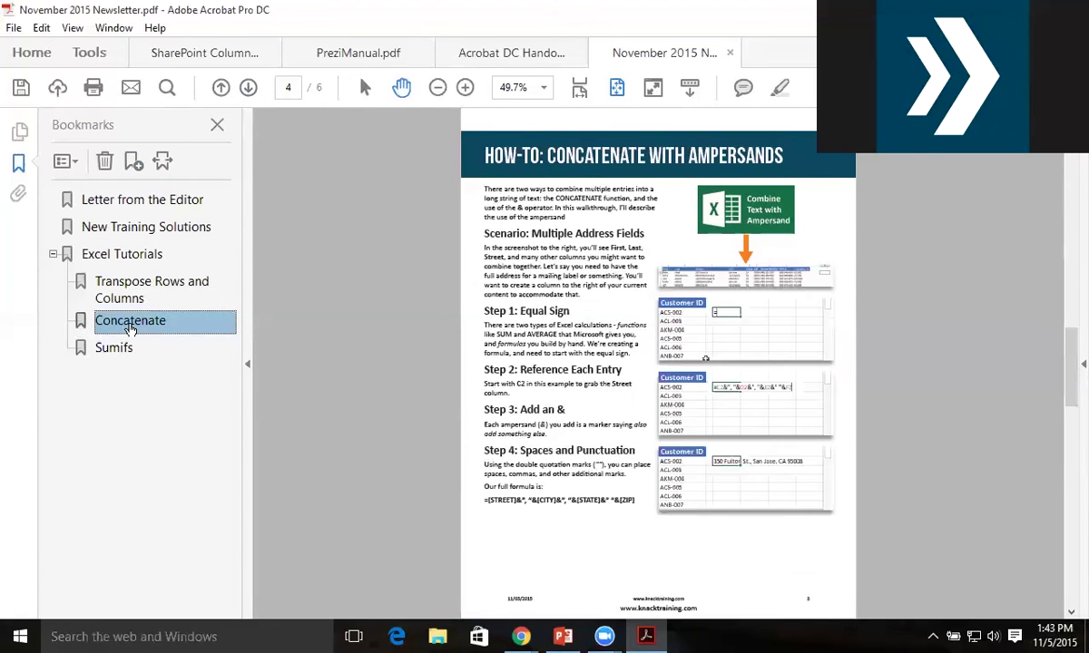
{"action": "left_click", "coordinate": [119, 348]}
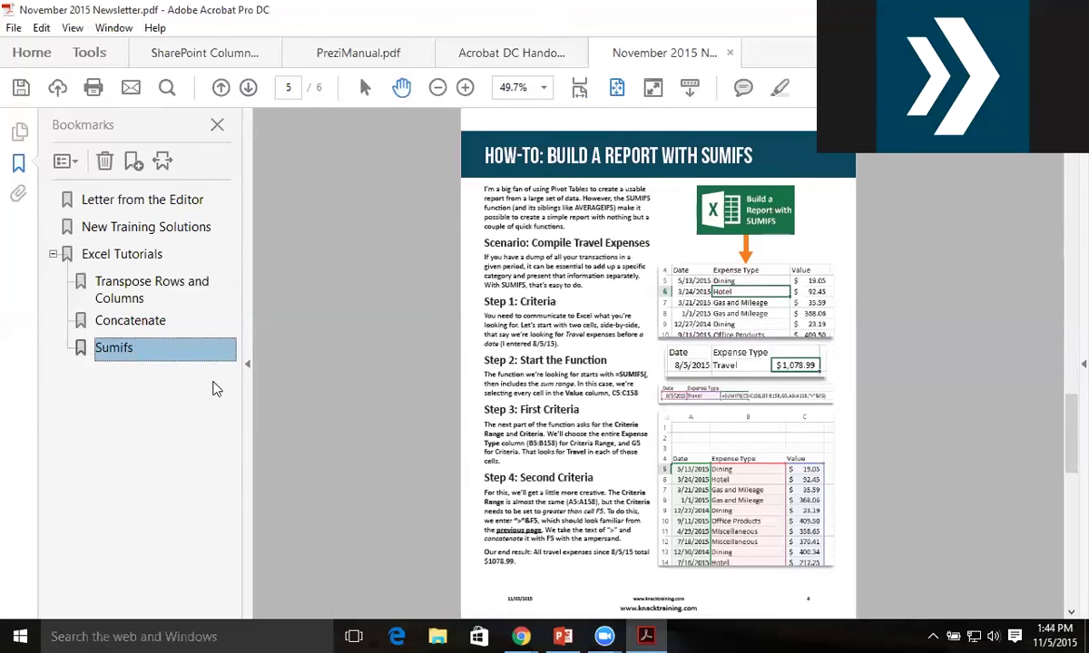
{"action": "left_click", "coordinate": [195, 288]}
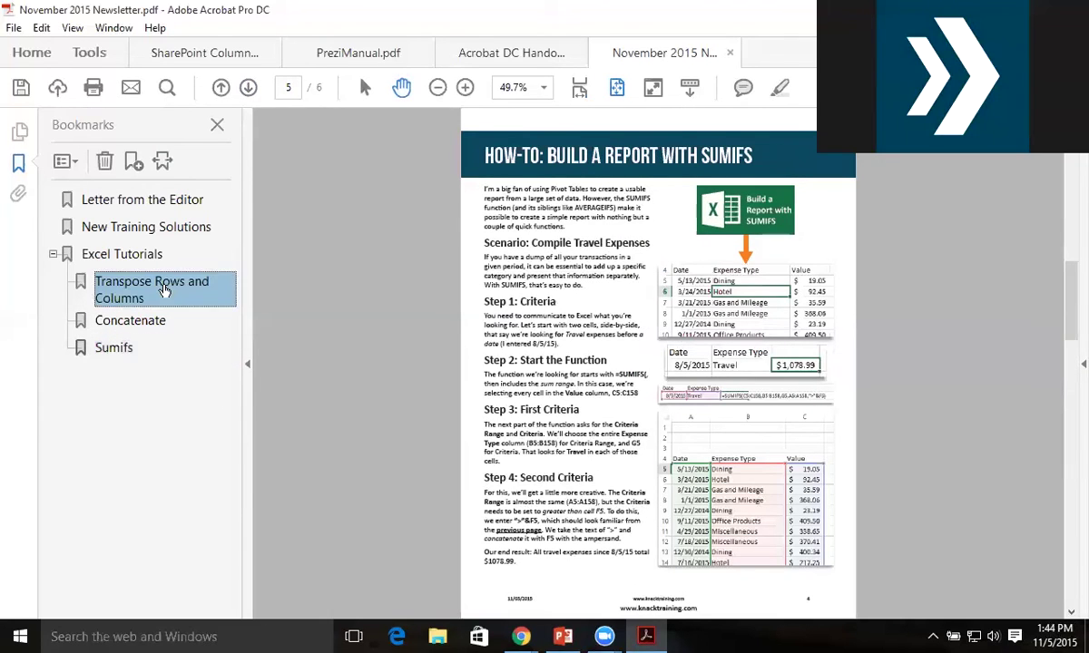
{"action": "left_click", "coordinate": [124, 255]}
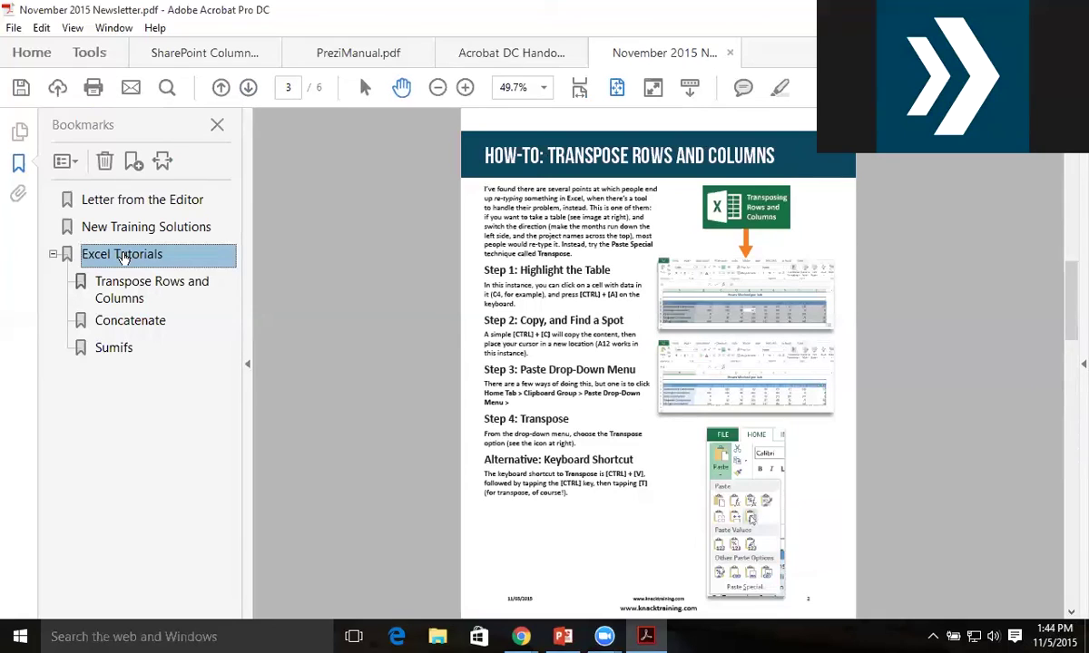
Step: Follow the bookmarks in order from "Letter from the Editor" through "Sumifs" to check their destinations
{"action": "left_click", "coordinate": [164, 203]}
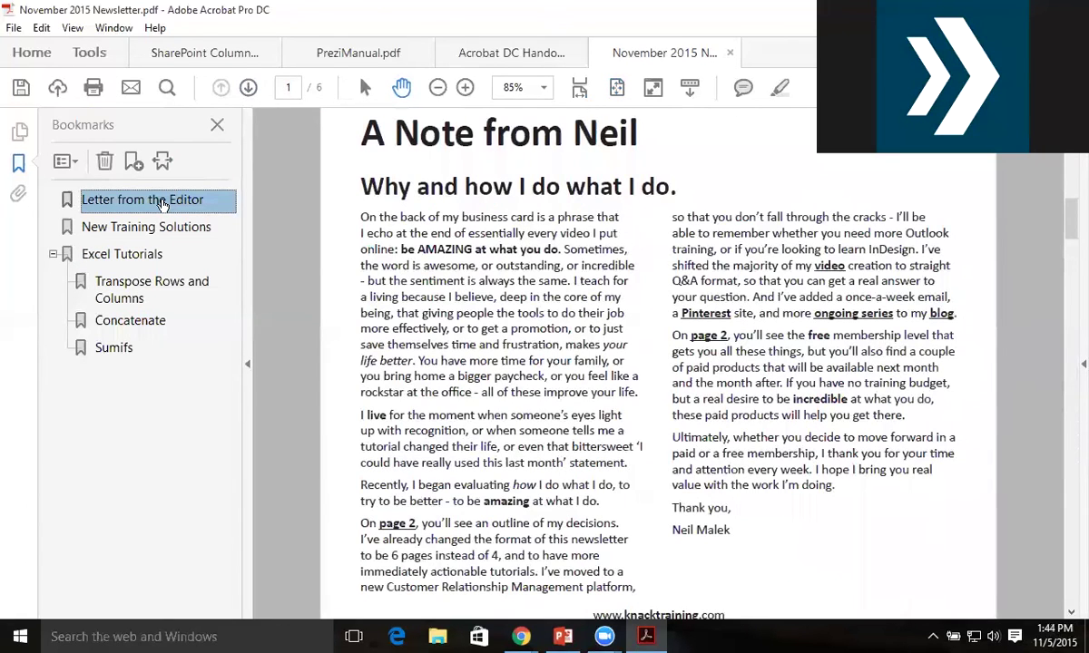
{"action": "left_click", "coordinate": [169, 232]}
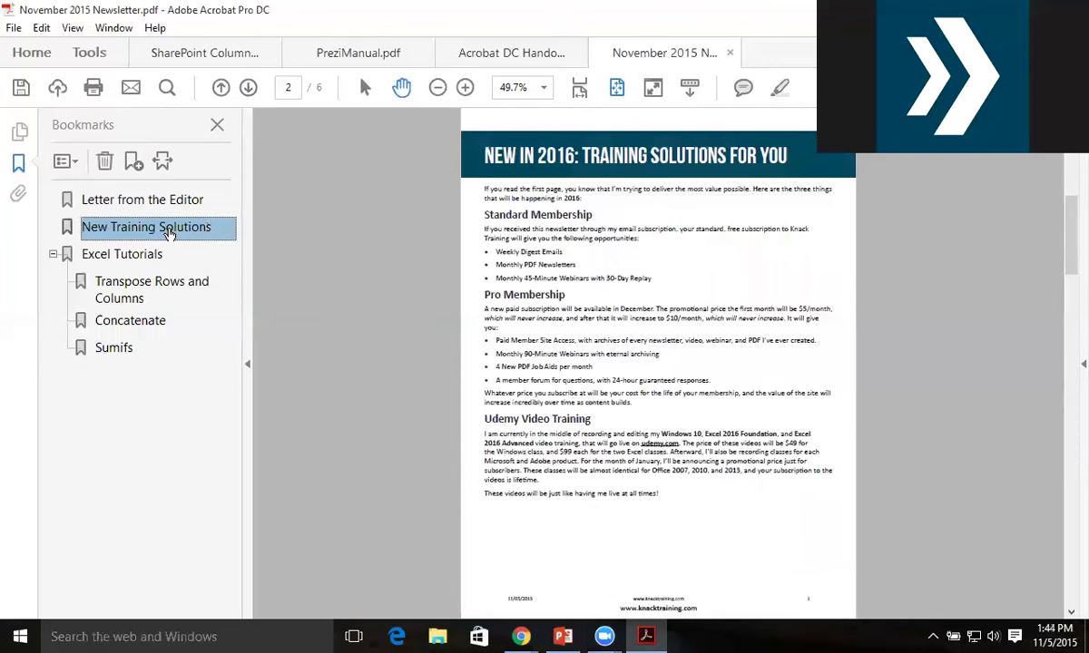
{"action": "left_click", "coordinate": [121, 252]}
{"action": "left_click", "coordinate": [142, 290]}
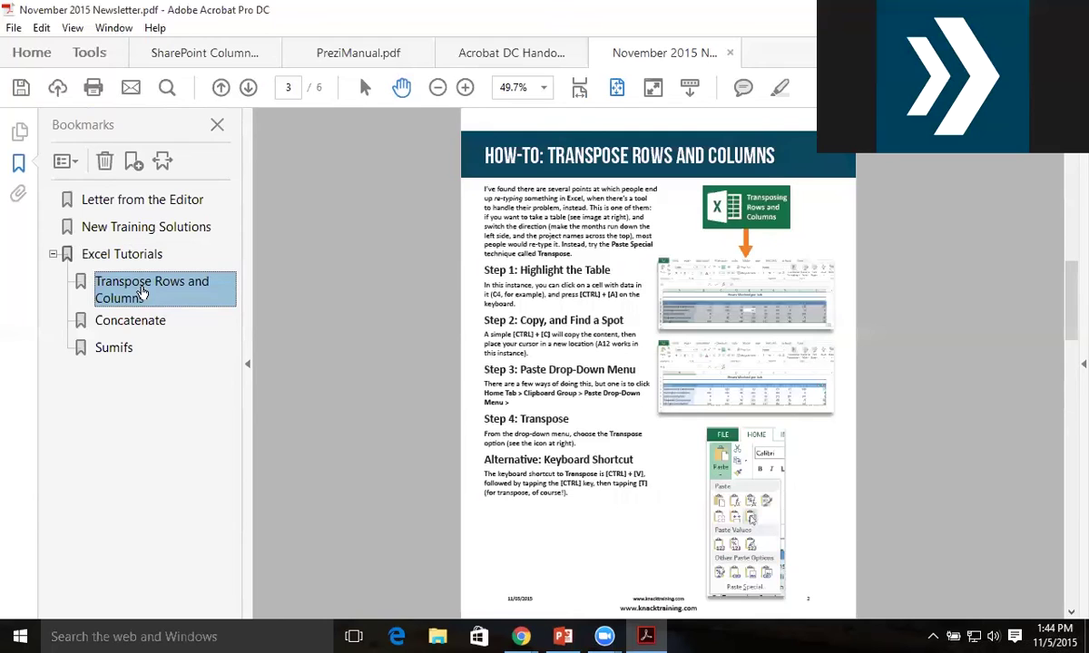
{"action": "left_click", "coordinate": [137, 320]}
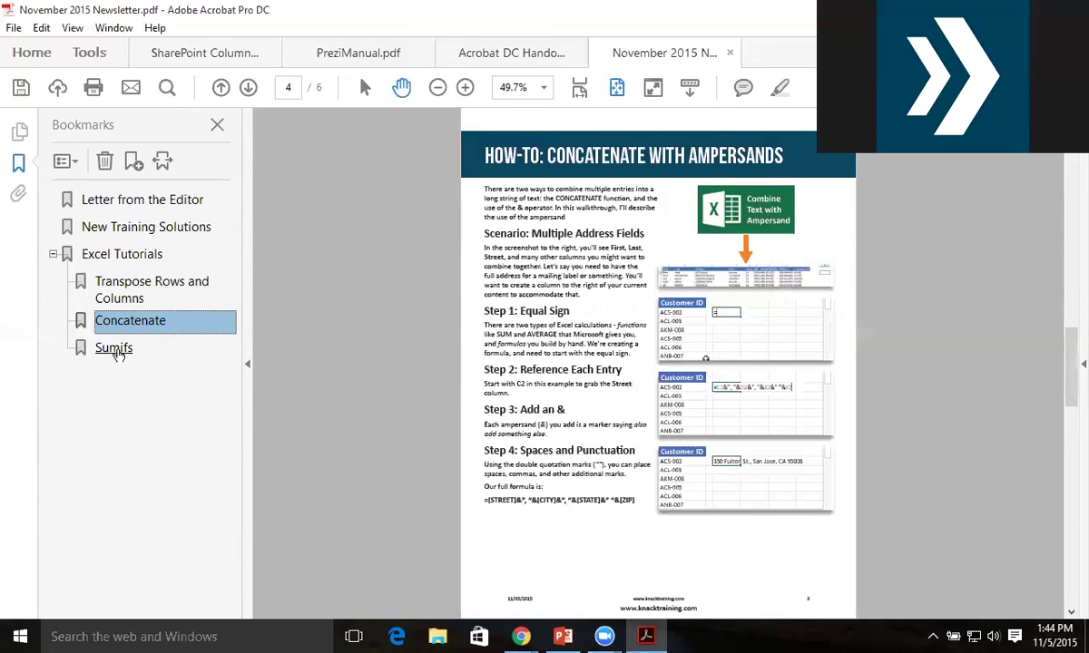
{"action": "left_click", "coordinate": [116, 352]}
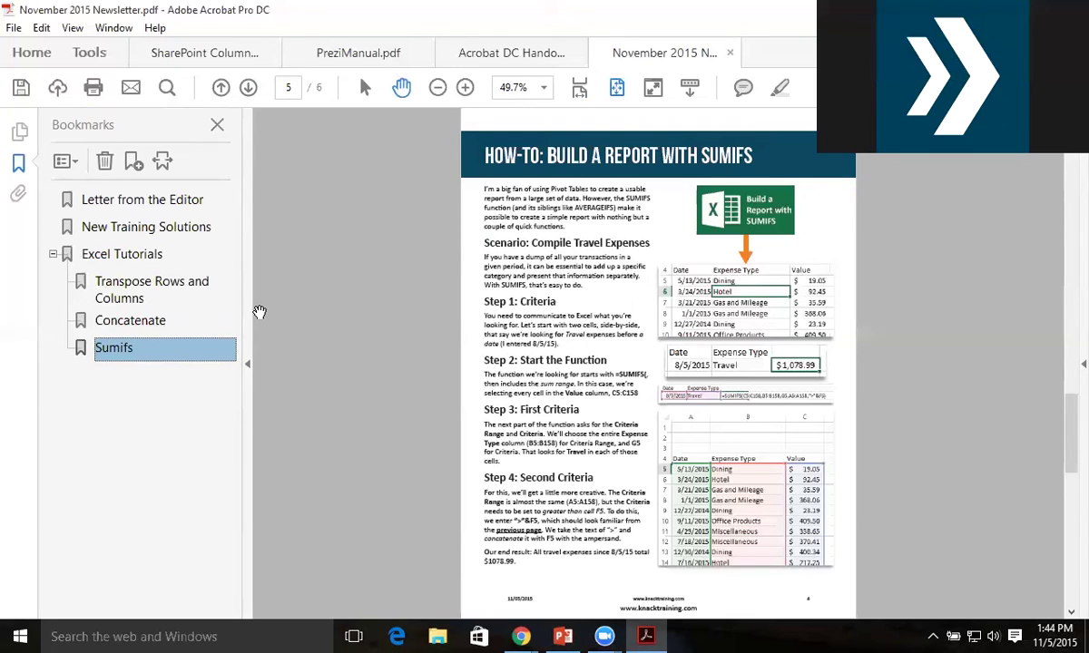
{"action": "left_click", "coordinate": [247, 88]}
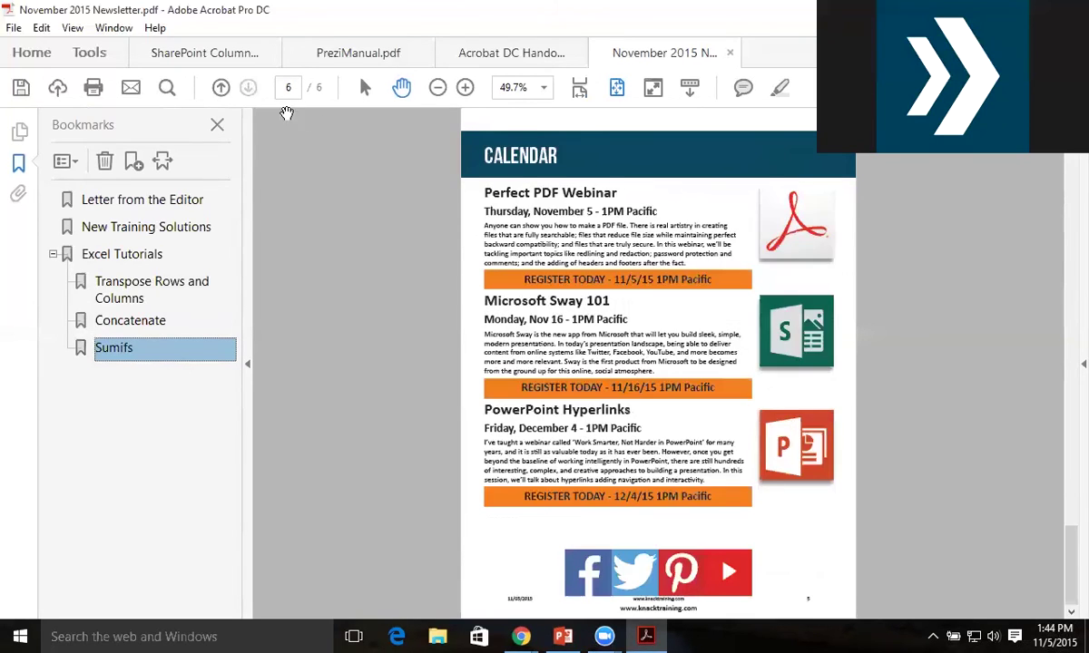
{"action": "left_click", "coordinate": [579, 87]}
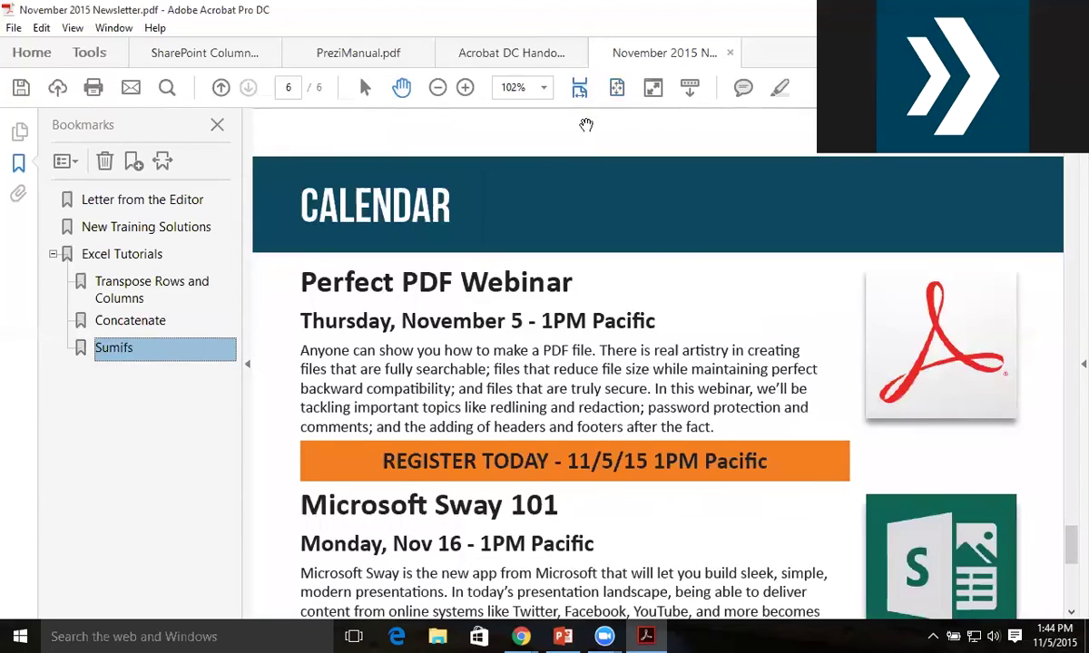
{"action": "scroll", "coordinate": [641, 225], "scroll_direction": "down", "scroll_amount": 3}
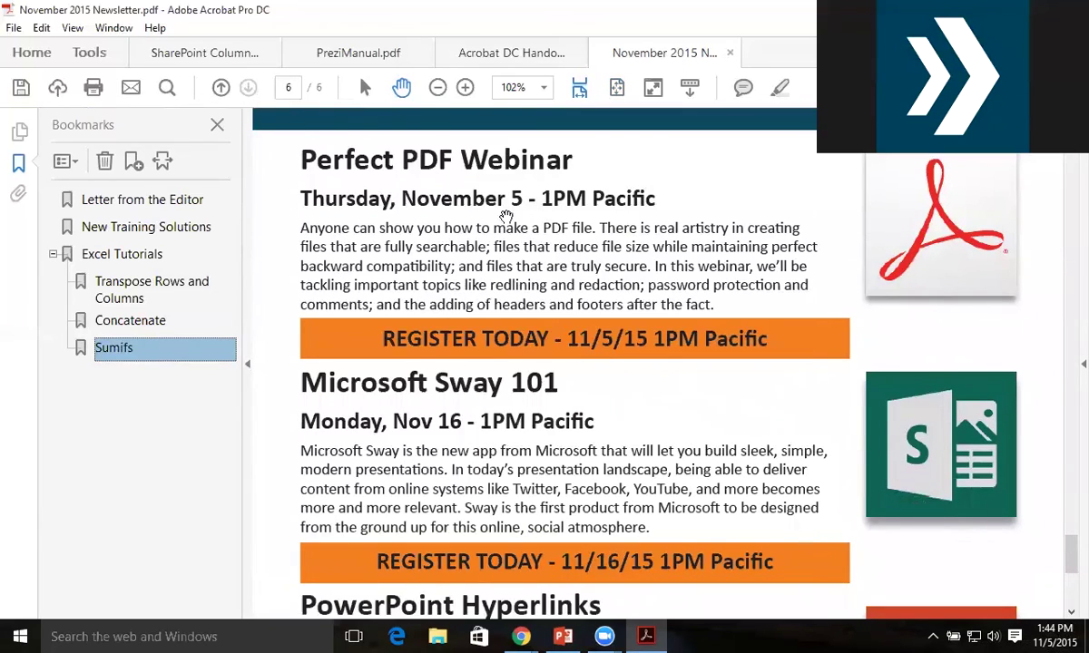
{"action": "left_click", "coordinate": [71, 253]}
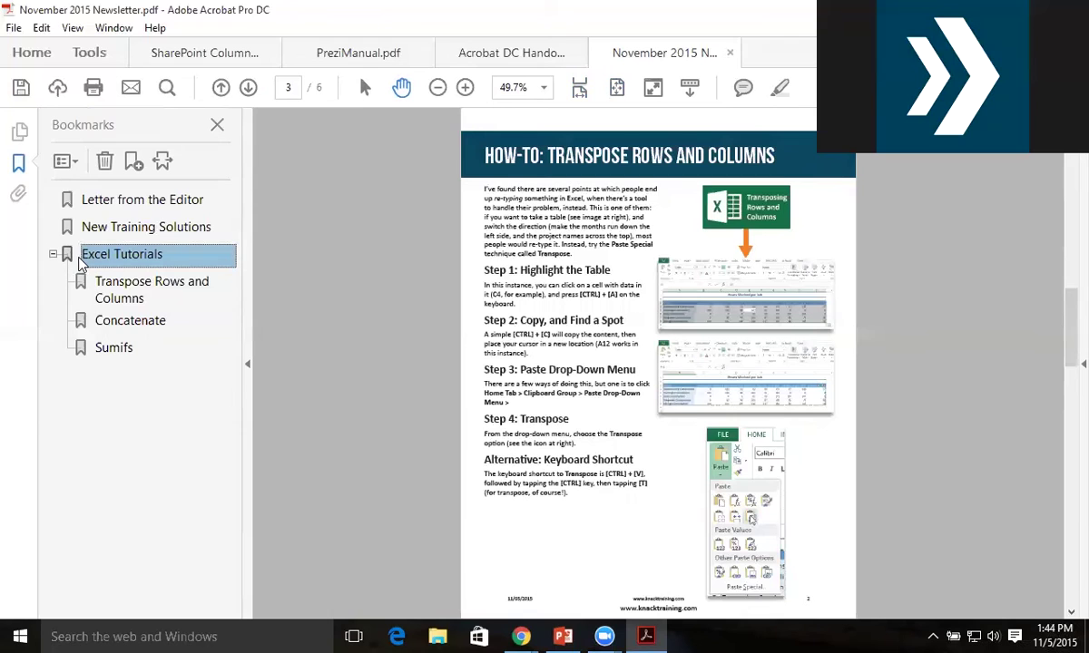
Step: Fit page 6 to the window width and bookmark the Perfect PDF Webinar section as "PDF Webinar"
{"action": "left_click", "coordinate": [248, 89]}
{"action": "double_click", "coordinate": [248, 89]}
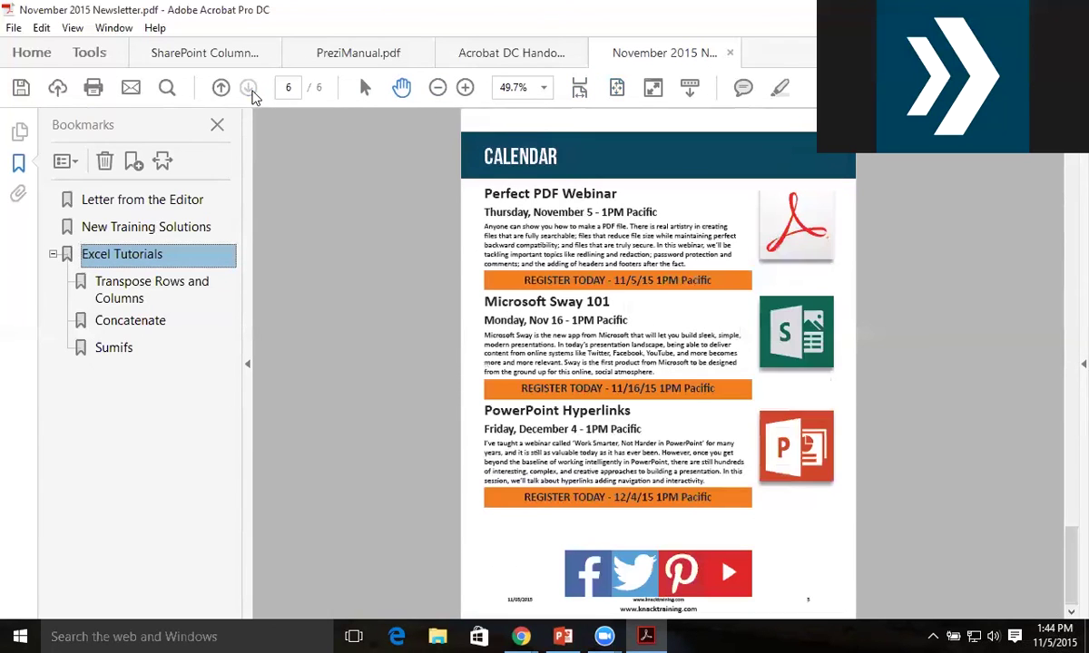
{"action": "left_click", "coordinate": [578, 88]}
{"action": "scroll", "coordinate": [578, 171], "scroll_direction": "down", "scroll_amount": 3}
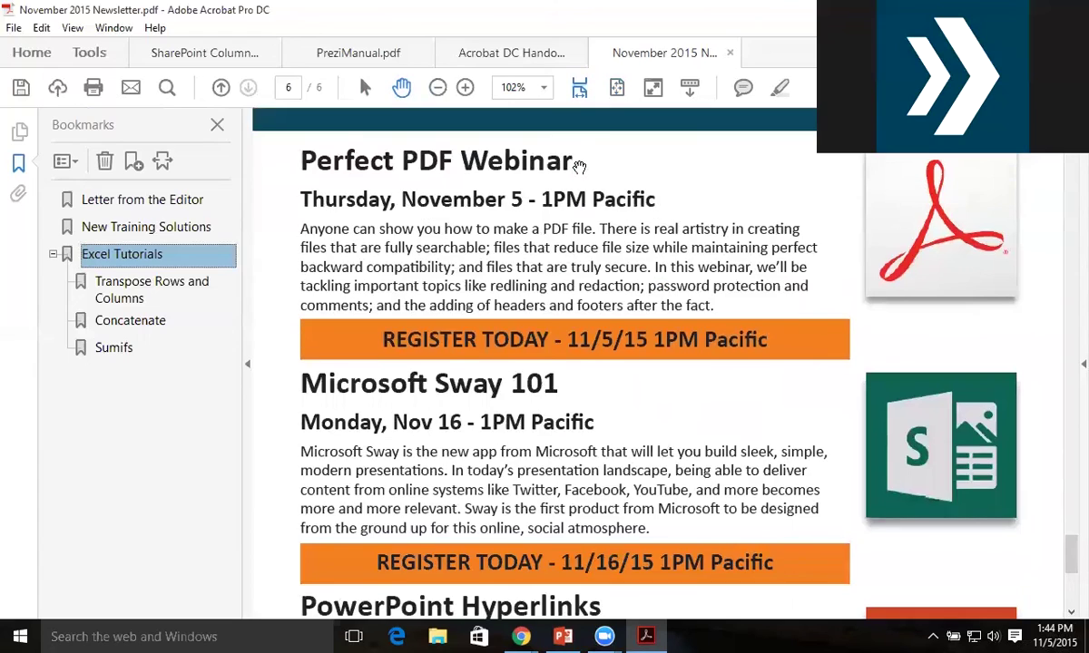
{"action": "left_click", "coordinate": [133, 161]}
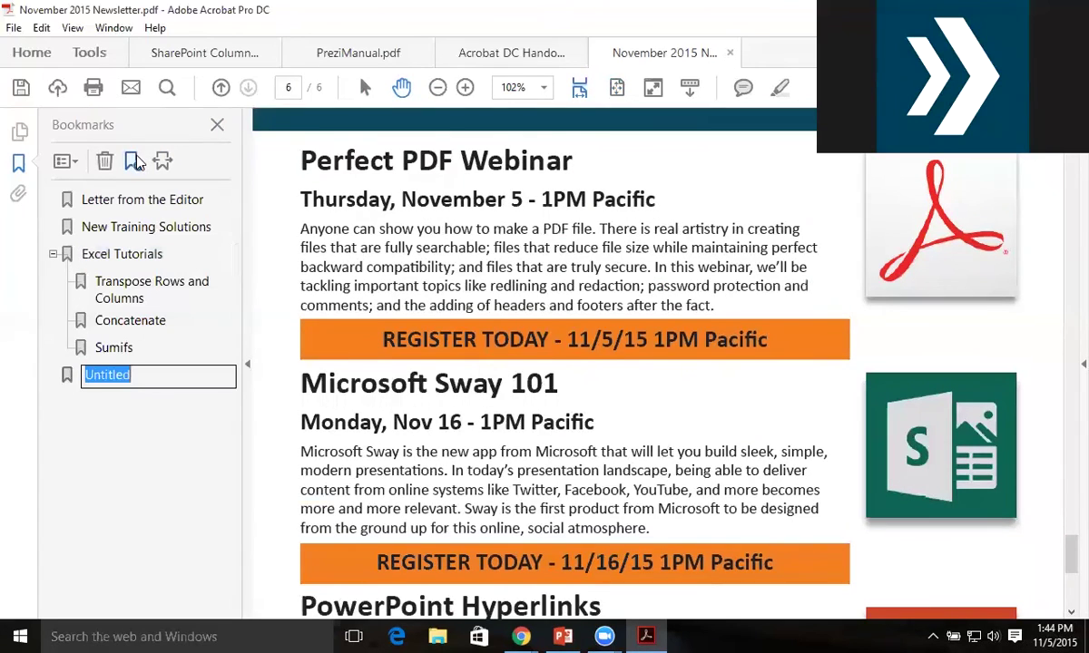
{"action": "type", "text": "PDF Webinar"}
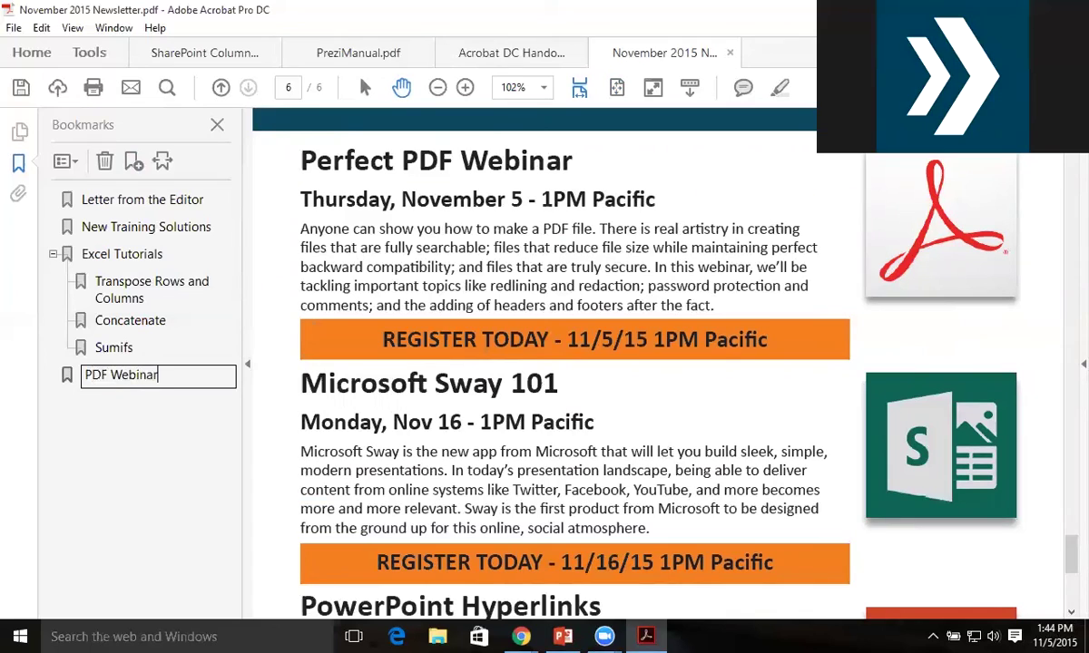
{"action": "key", "text": "Return"}
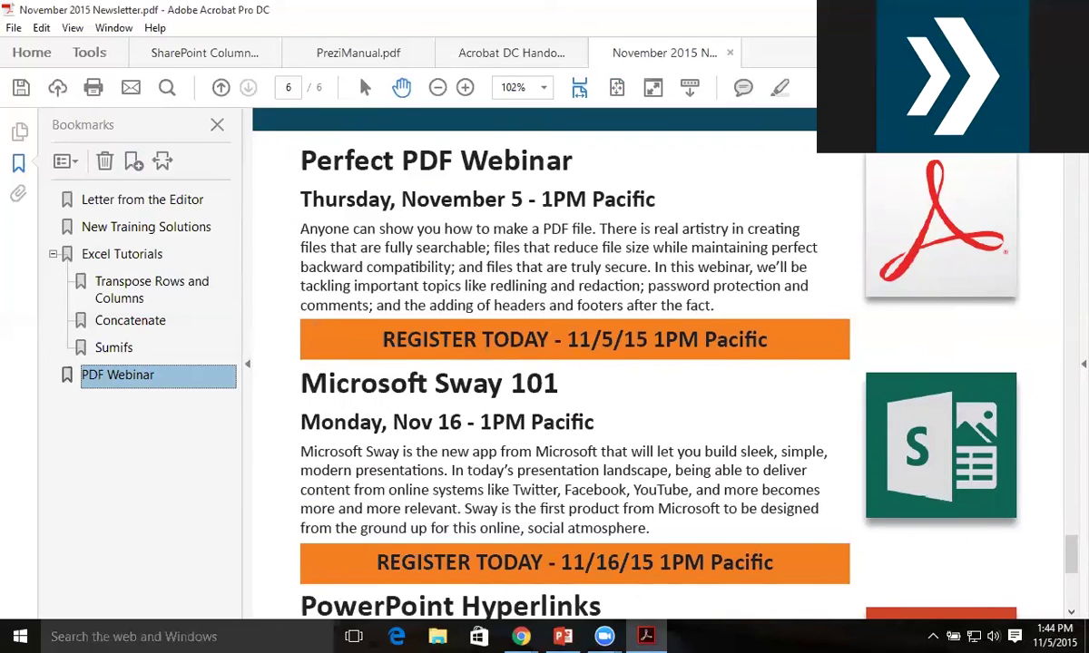
Step: Bookmark the Microsoft Sway 101 section on page 6 as "Sway Webinar"
{"action": "scroll", "coordinate": [522, 381], "scroll_direction": "down", "scroll_amount": 5}
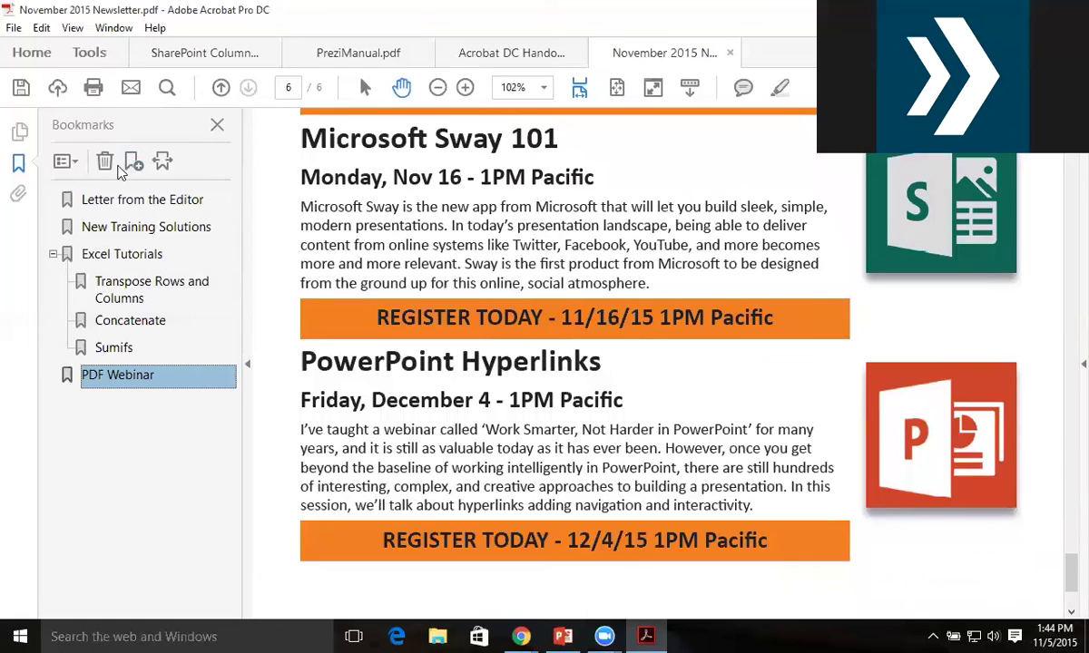
{"action": "left_click", "coordinate": [132, 162]}
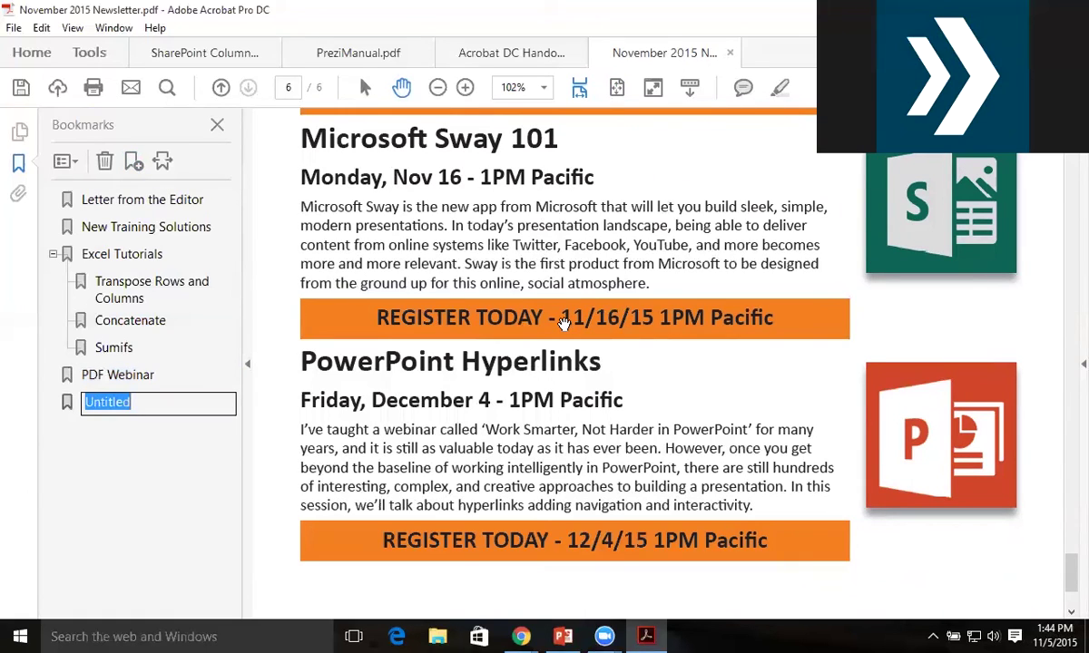
{"action": "type", "text": "Sway Webinar"}
{"action": "key", "text": "Return"}
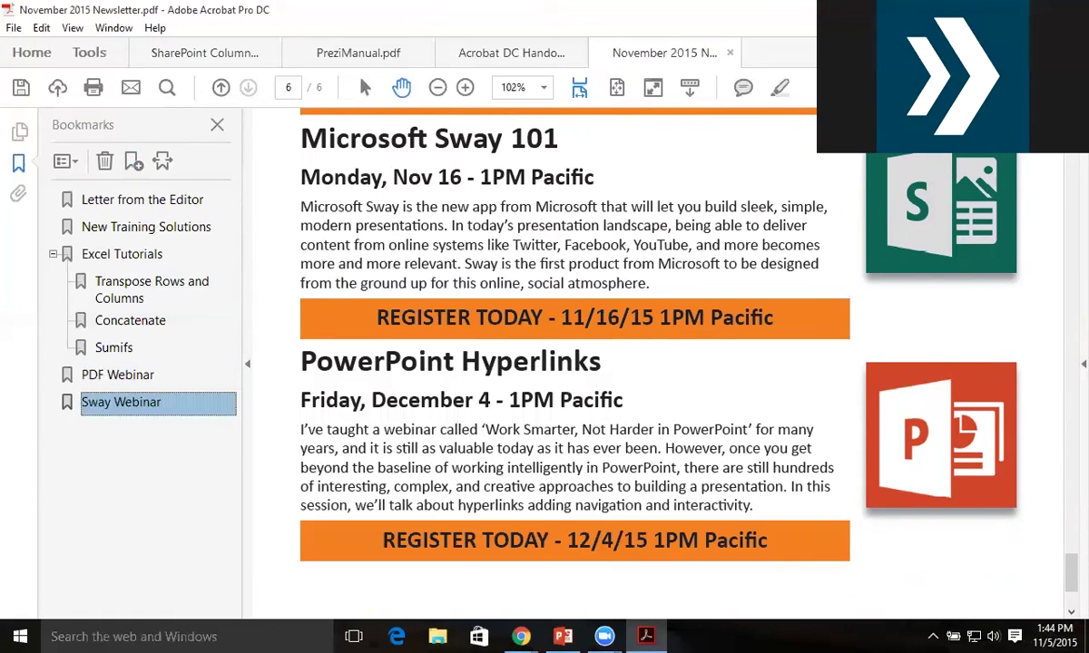
Step: Bookmark the PowerPoint Hyperlinks section on page 6 as "PowerPoint Webinar"
{"action": "scroll", "coordinate": [536, 283], "scroll_direction": "down", "scroll_amount": 4}
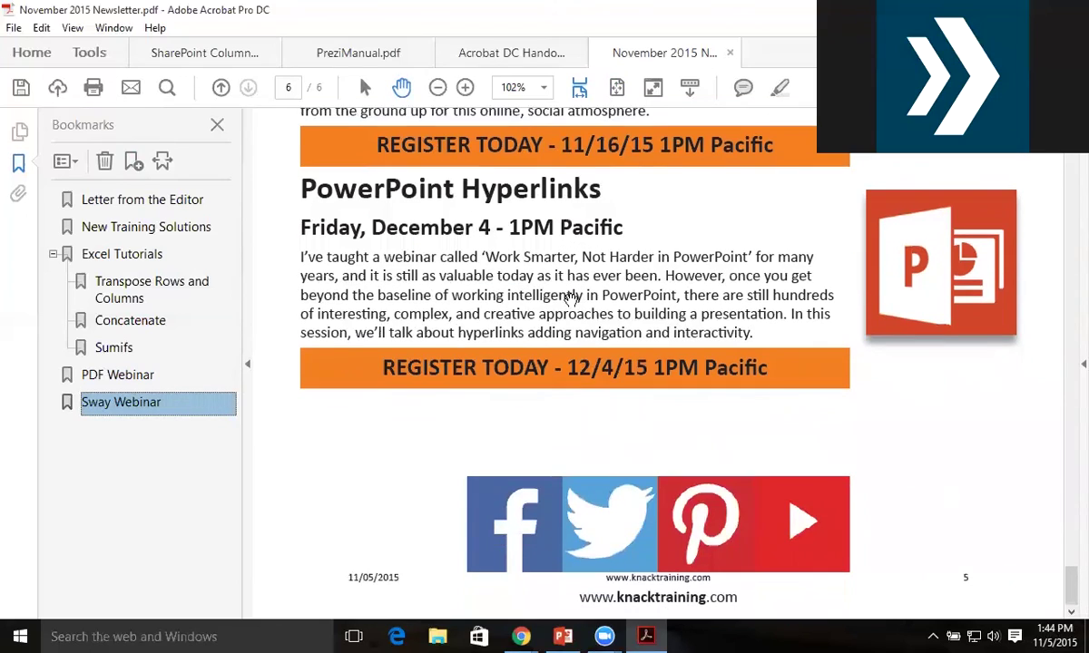
{"action": "left_click", "coordinate": [132, 161]}
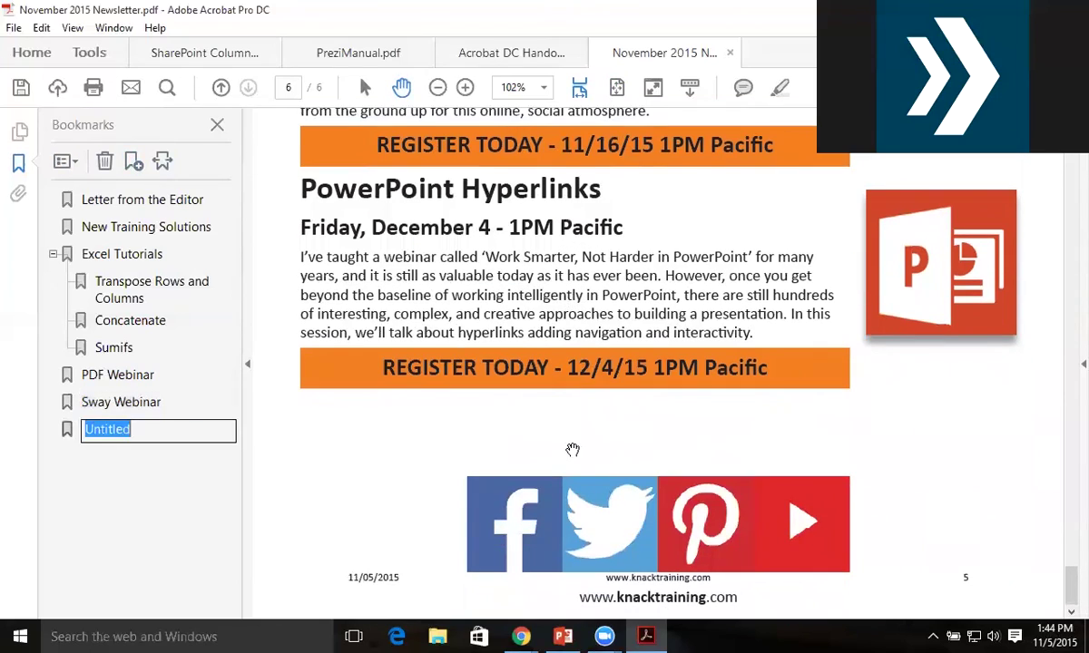
{"action": "type", "text": "PowerPoint"}
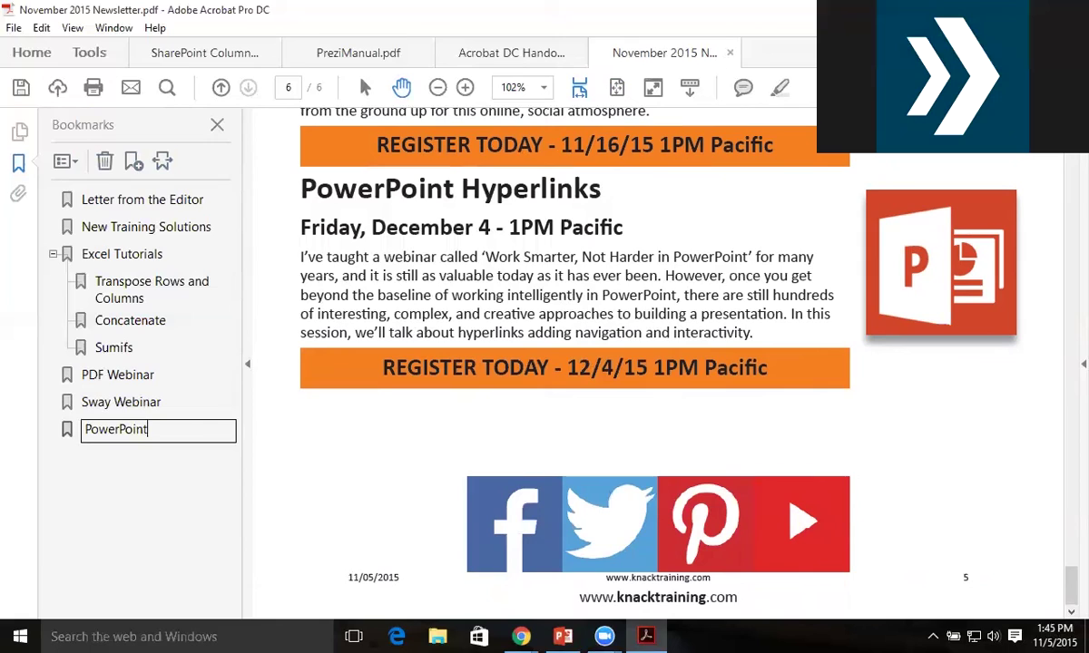
{"action": "type", "text": " Webinar"}
{"action": "key", "text": "Return"}
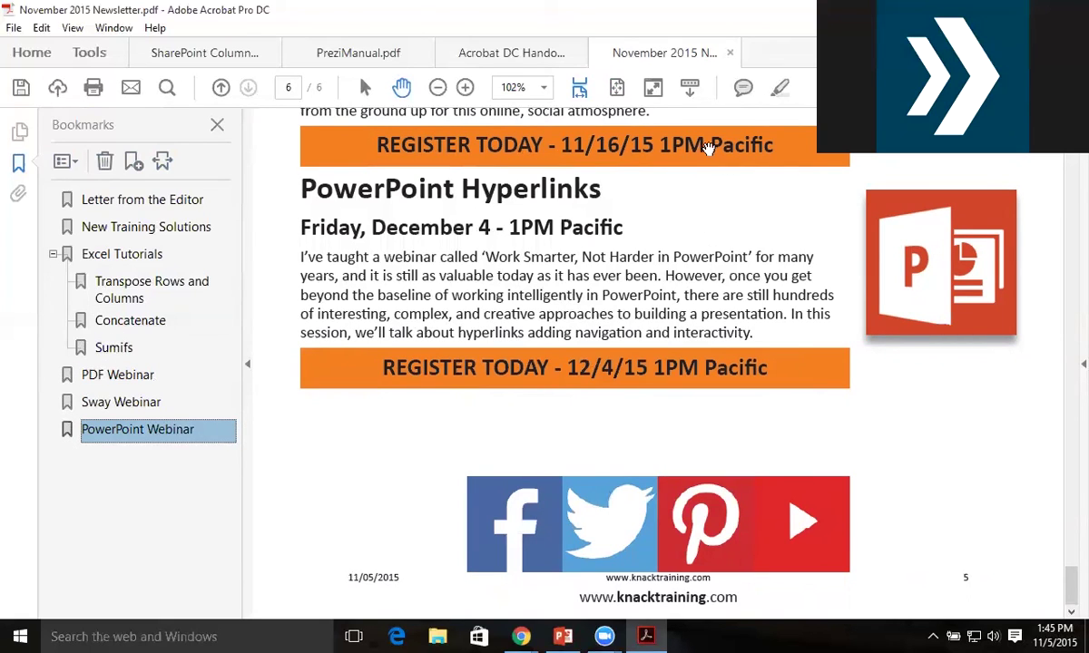
Step: Fit the whole Calendar page in the window and bookmark it as "Upcoming Events"
{"action": "left_click", "coordinate": [578, 85]}
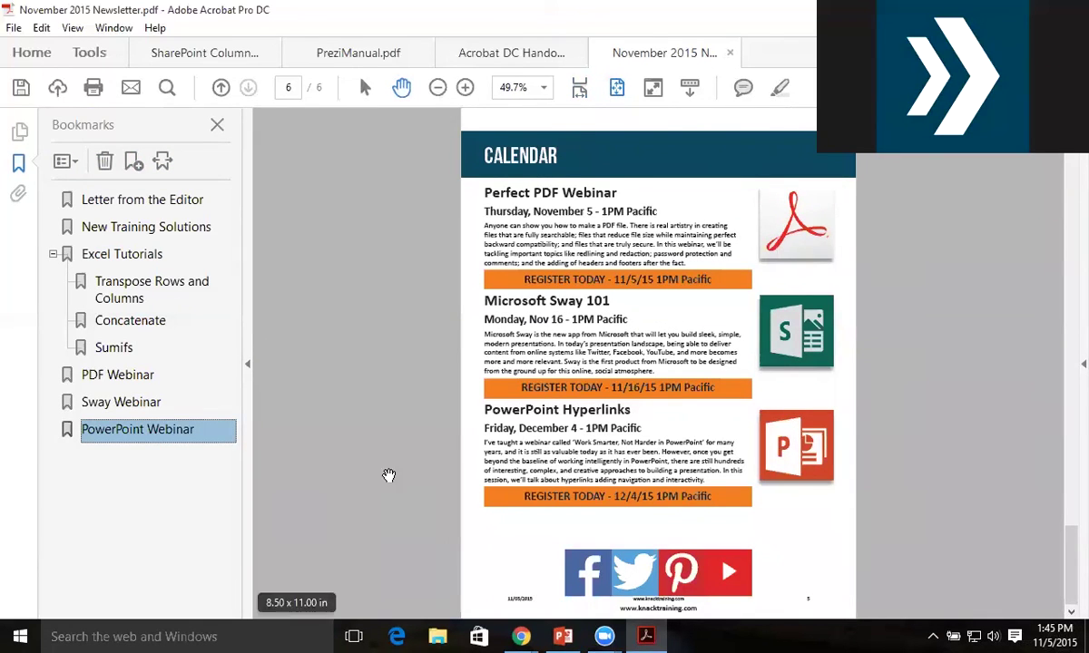
{"action": "left_click", "coordinate": [133, 160]}
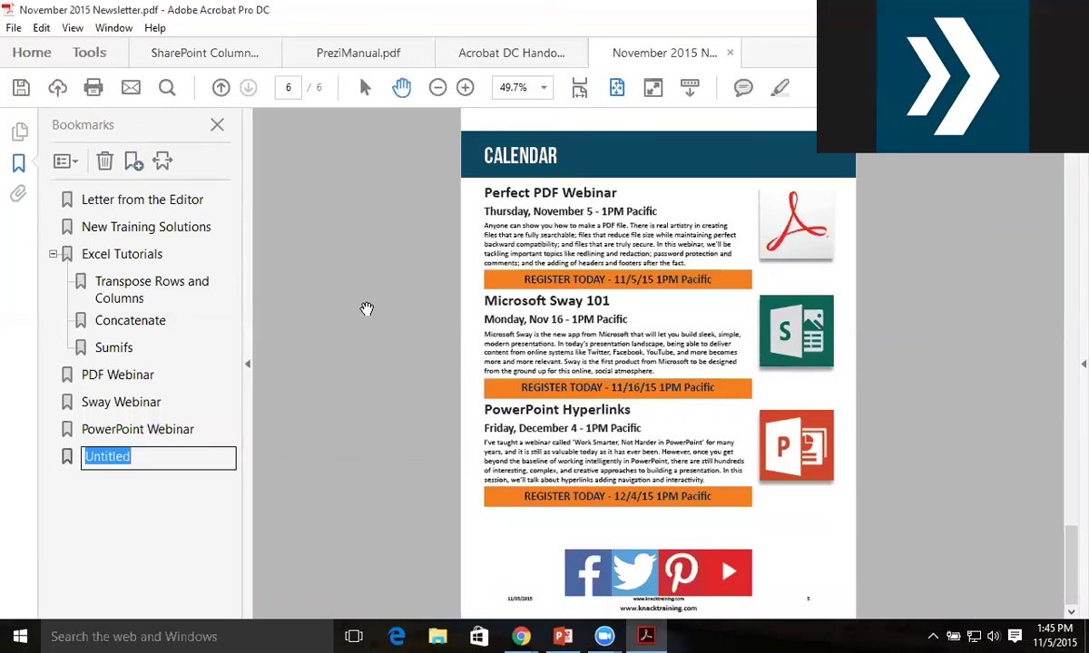
{"action": "type", "text": "Upcoming "}
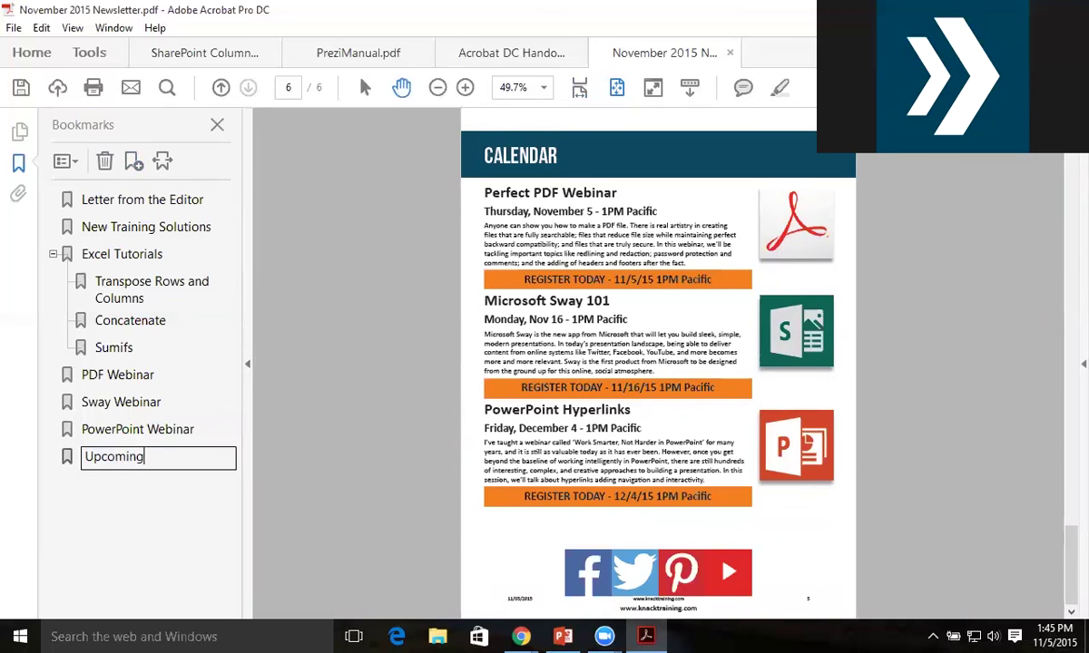
{"action": "type", "text": "Events"}
{"action": "key", "text": "Return"}
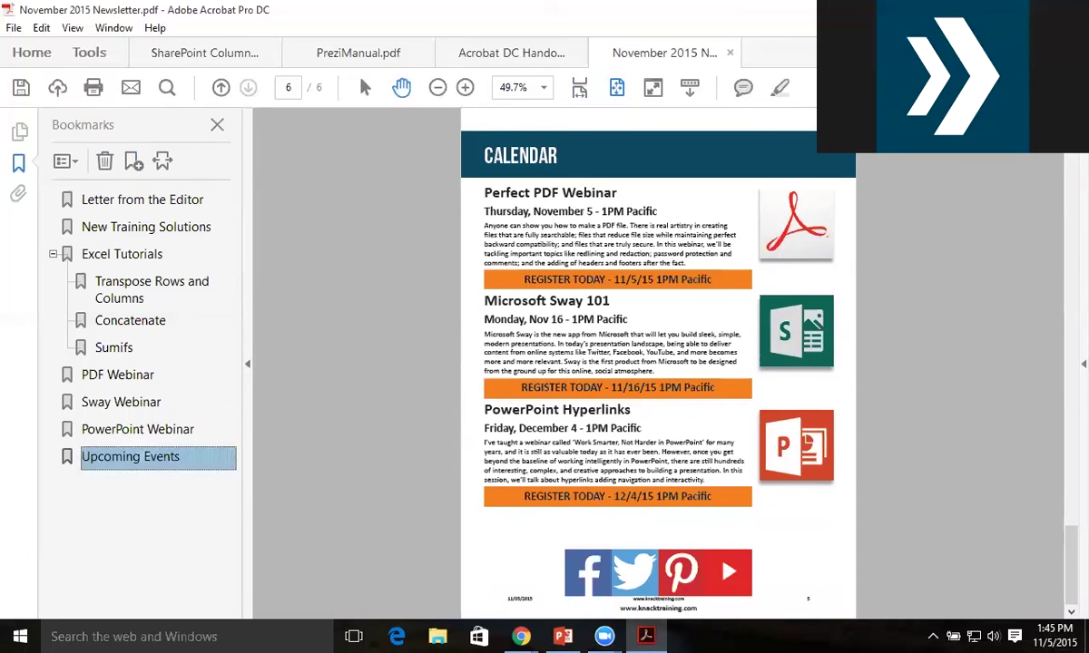
Step: Nest the "PDF Webinar", "Sway Webinar" and "PowerPoint Webinar" bookmarks, in that order, under "Upcoming Events"
{"action": "left_click_drag", "start_coordinate": [73, 374], "coordinate": [79, 454]}
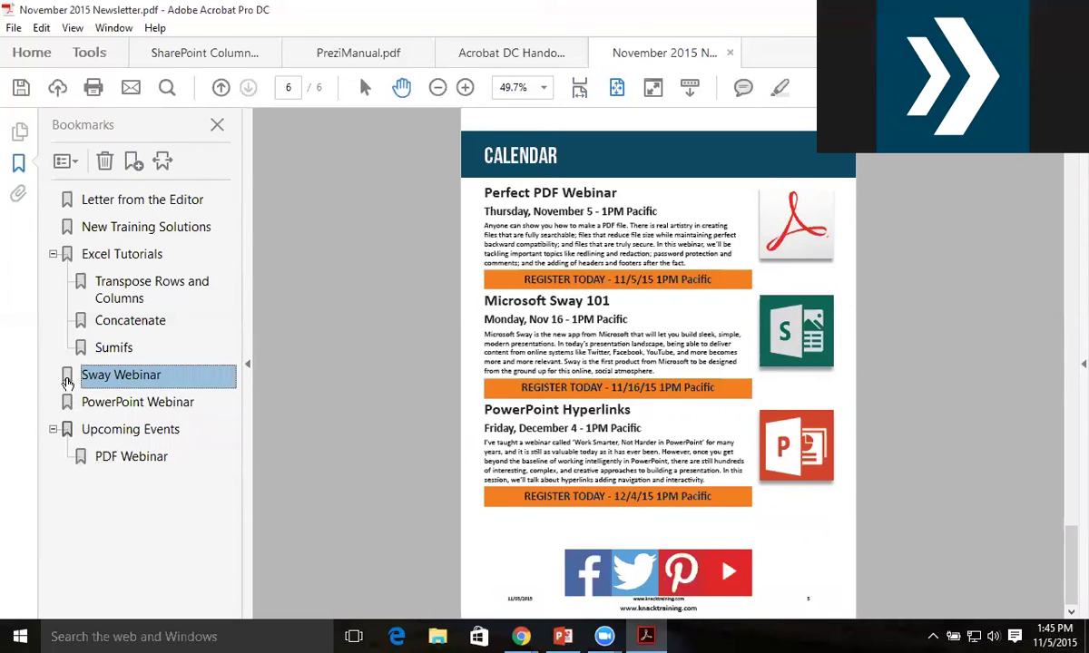
{"action": "left_click_drag", "start_coordinate": [65, 377], "coordinate": [80, 473]}
{"action": "left_click_drag", "start_coordinate": [68, 372], "coordinate": [86, 472]}
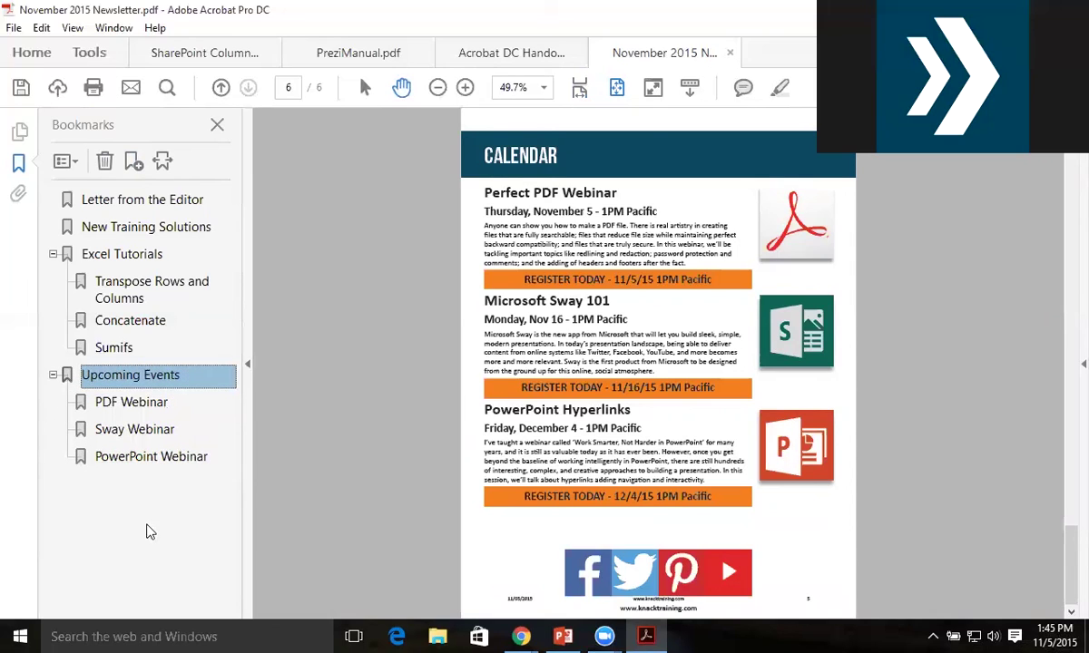
Step: Collapse the "Upcoming Events" and "Excel Tutorials" bookmark groups, and re-expand "Excel Tutorials"
{"action": "left_click", "coordinate": [53, 375]}
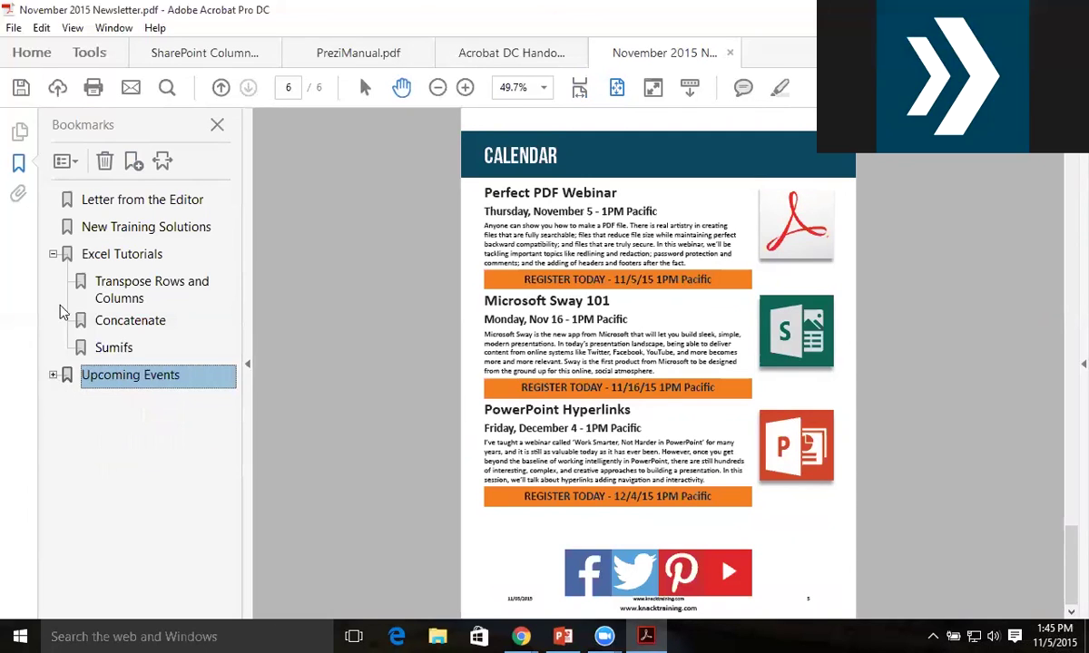
{"action": "left_click", "coordinate": [52, 254]}
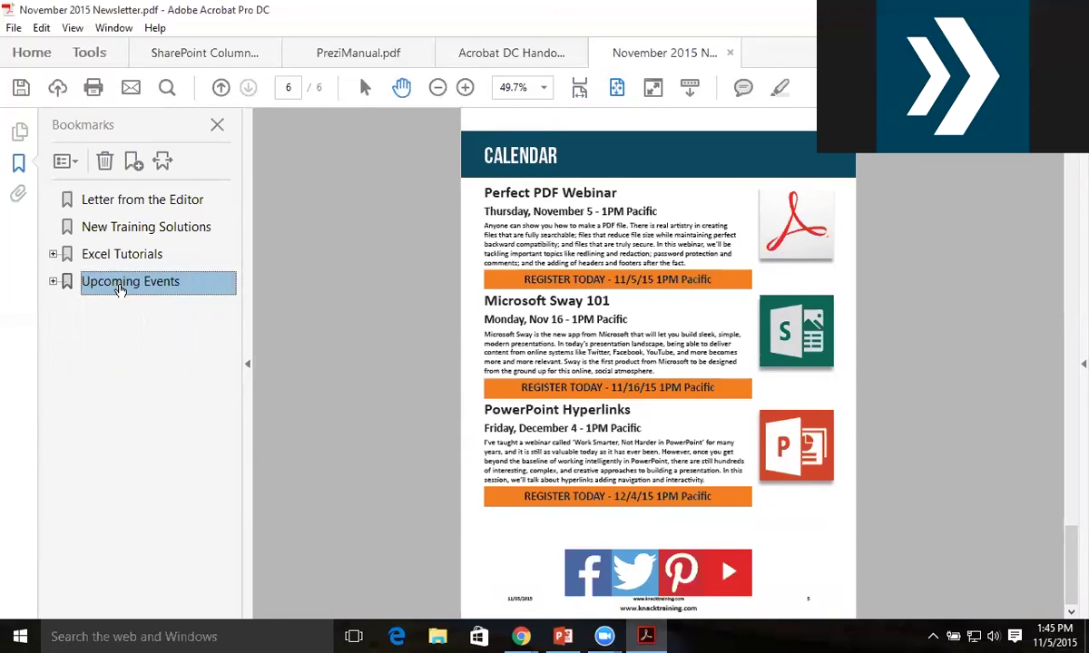
{"action": "left_click", "coordinate": [52, 254]}
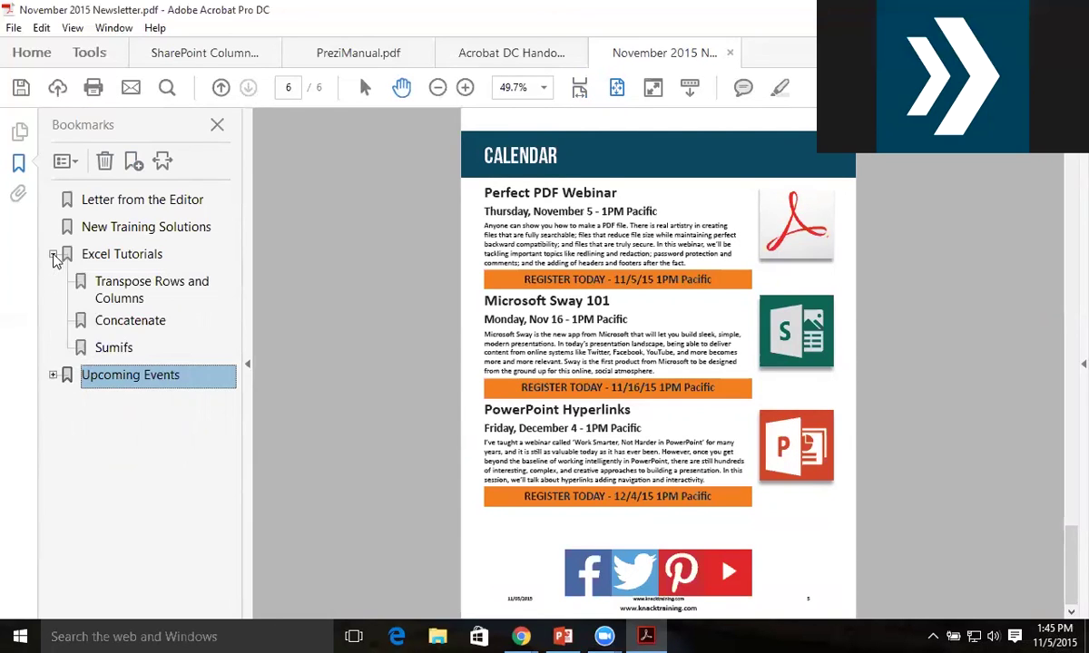
Step: Check the destinations of the "Concatenate" and "Sumifs" bookmarks, and of "PDF Webinar" and "Sway Webinar" within the expanded "Upcoming Events" group
{"action": "left_click", "coordinate": [131, 325]}
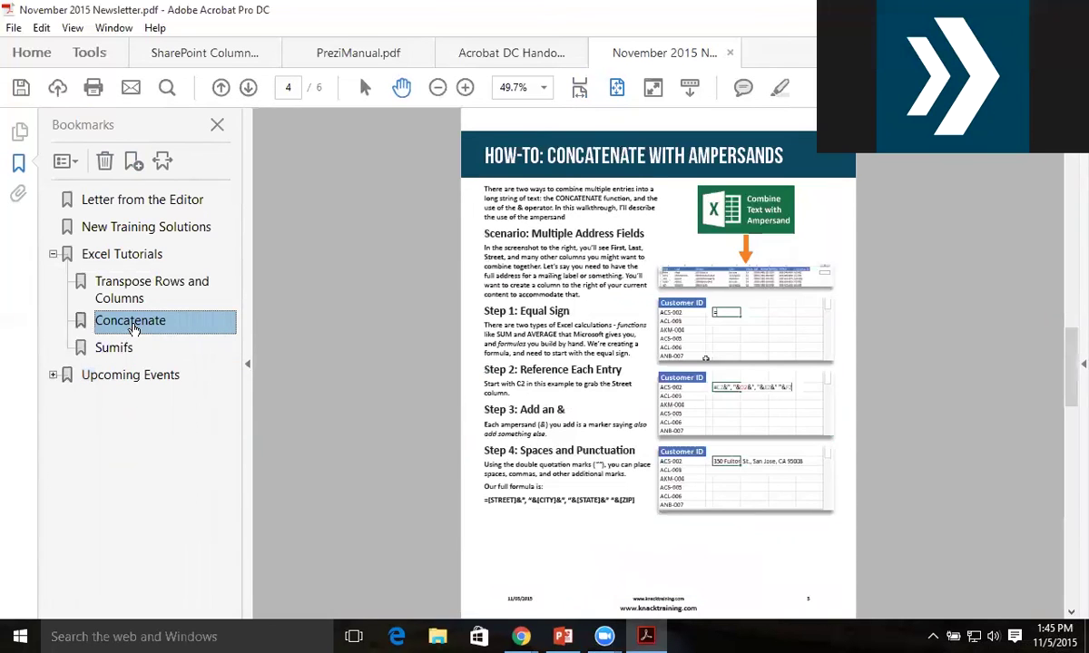
{"action": "left_click", "coordinate": [108, 349]}
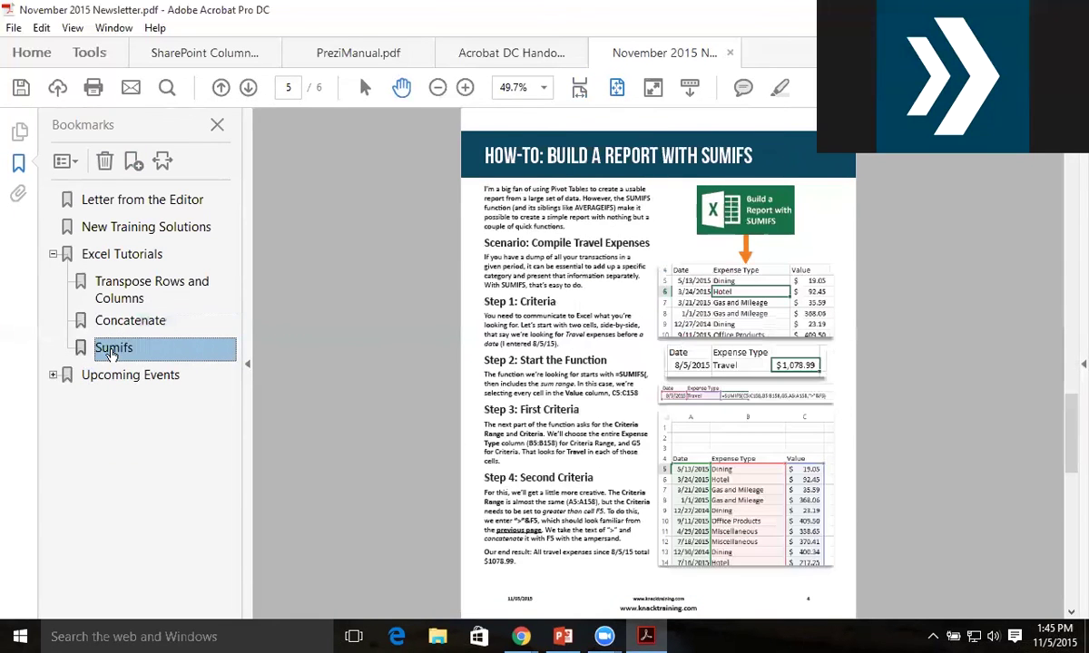
{"action": "left_click", "coordinate": [55, 375]}
{"action": "left_click", "coordinate": [123, 409]}
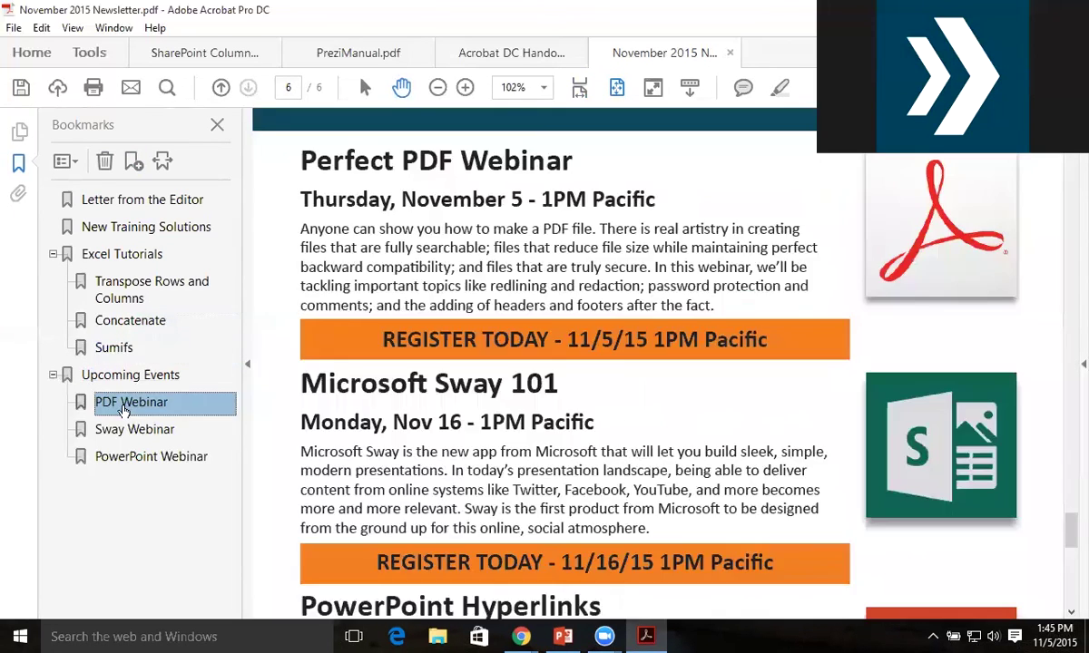
{"action": "left_click", "coordinate": [121, 431]}
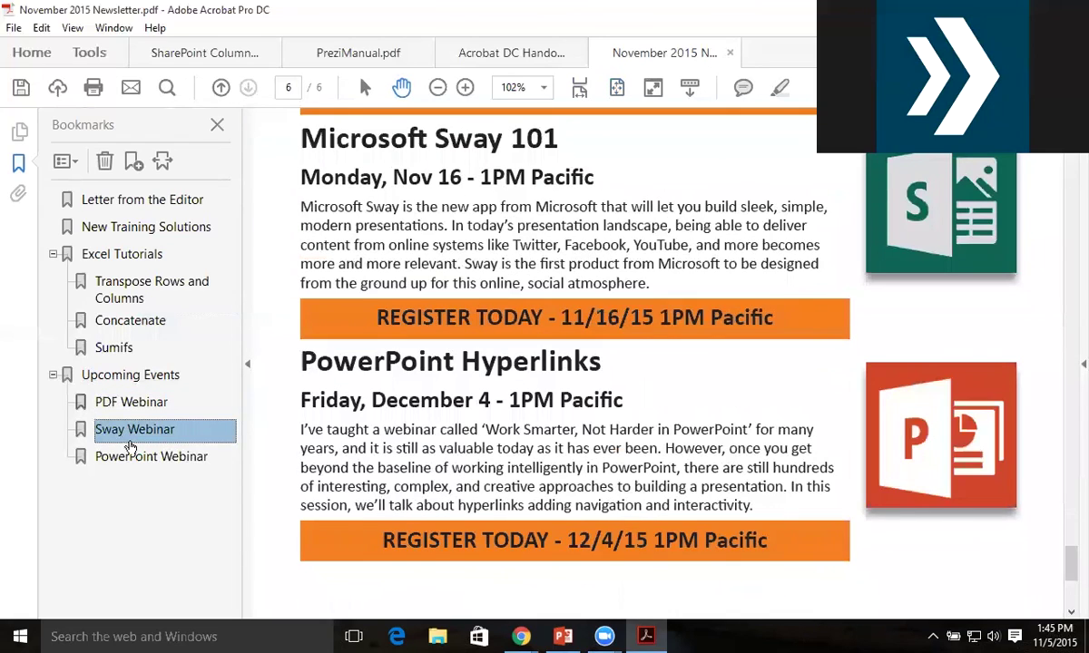